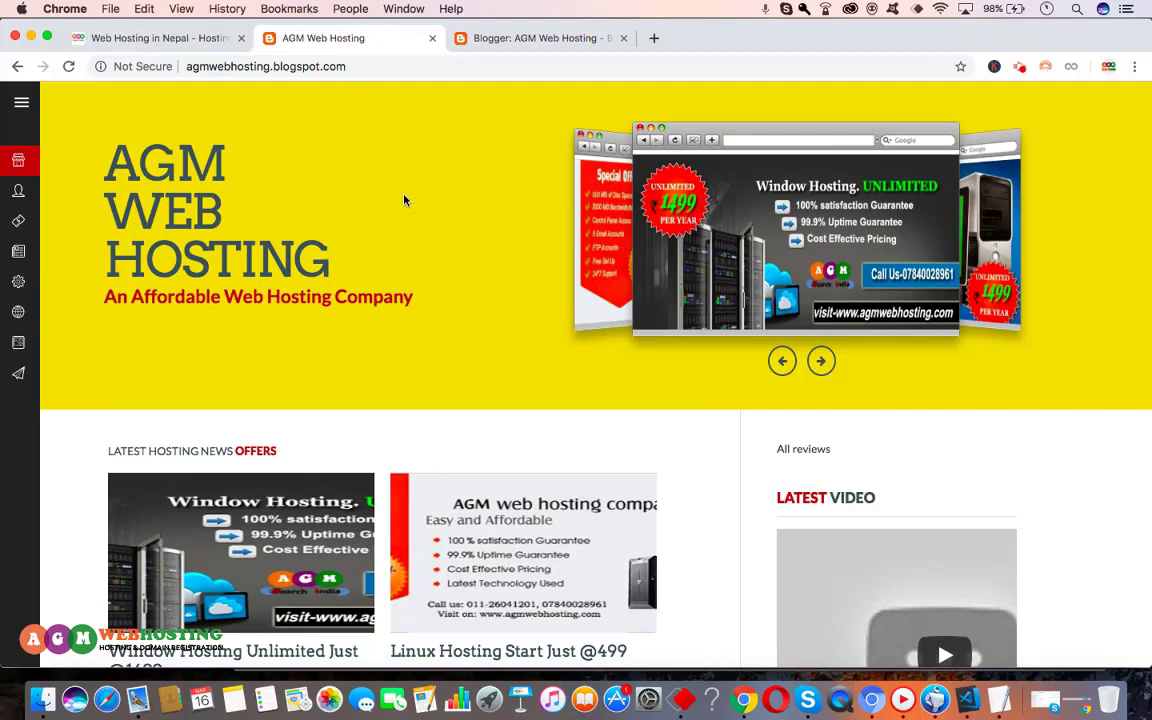
{"action": "left_click", "coordinate": [517, 40]}
{"action": "scroll", "coordinate": [537, 256], "scroll_direction": "down", "scroll_amount": 3}
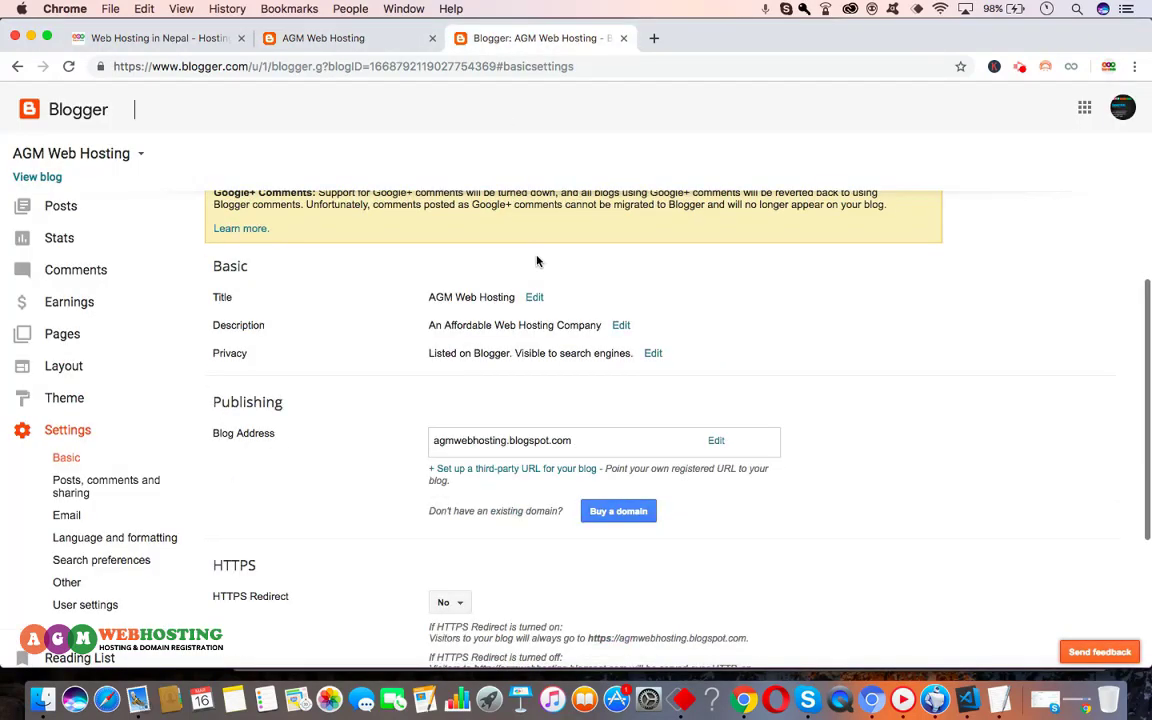
{"action": "scroll", "coordinate": [488, 400], "scroll_direction": "down", "scroll_amount": 2}
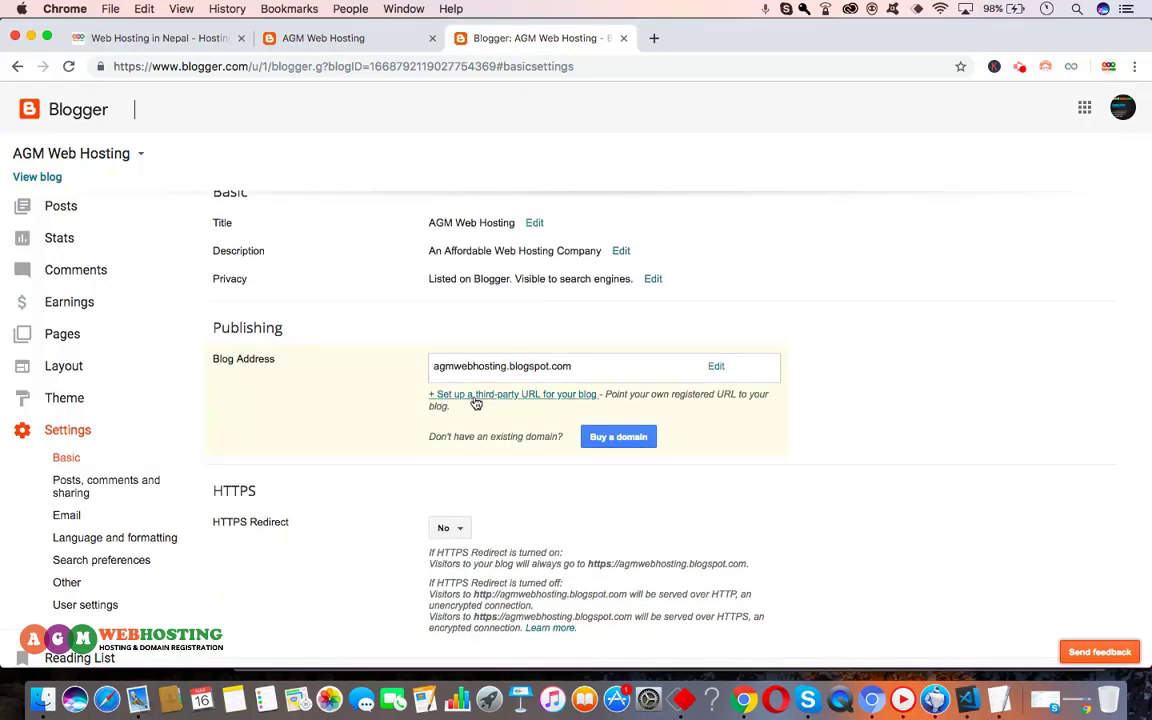
{"action": "left_click", "coordinate": [488, 396]}
{"action": "left_click", "coordinate": [497, 390]}
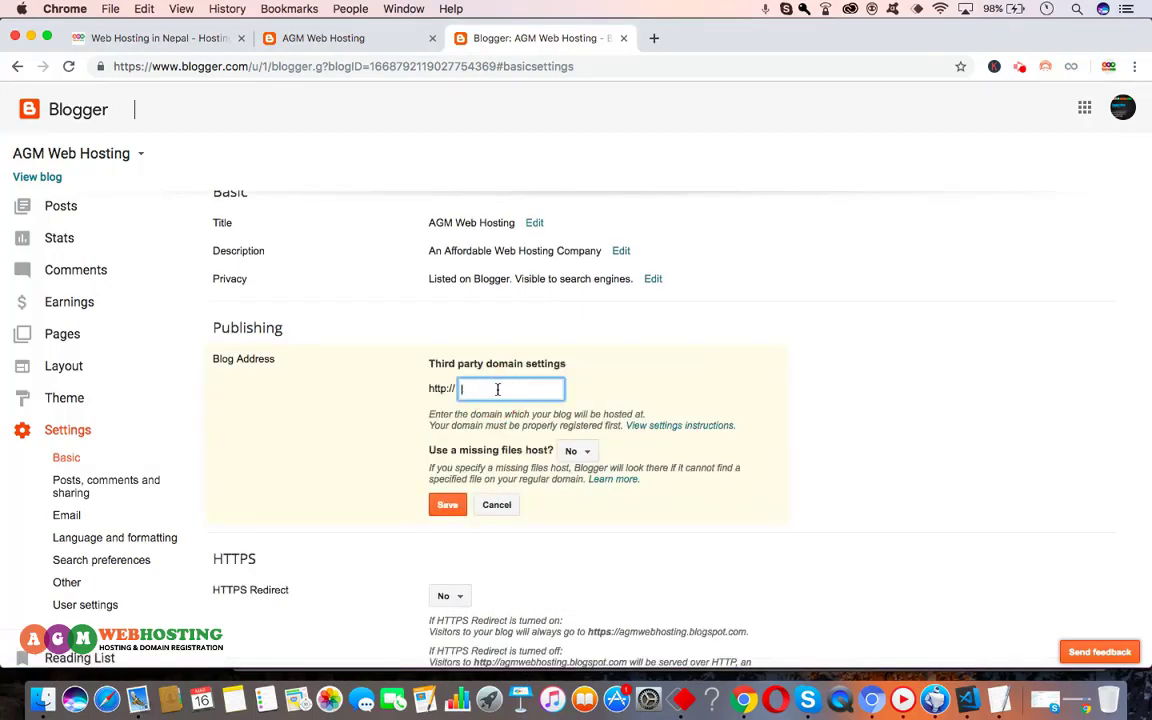
{"action": "type", "text": "www.buydomaininnepal.com"}
{"action": "left_click_drag", "start_coordinate": [482, 393], "coordinate": [411, 393]}
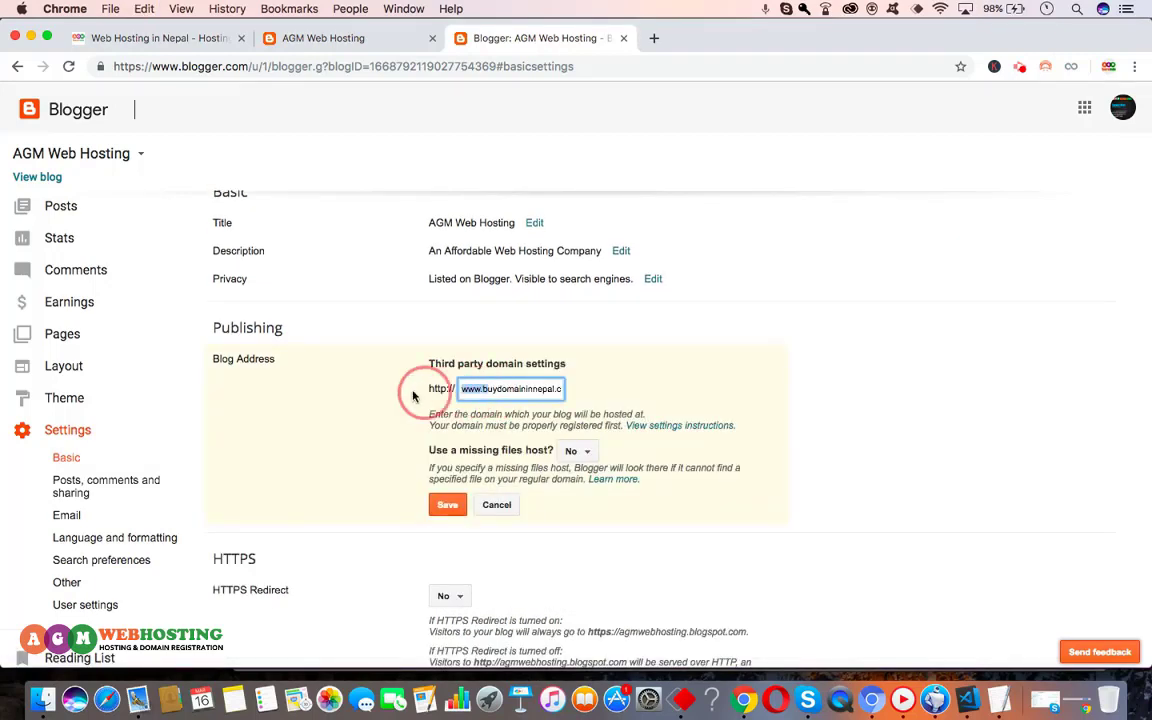
{"action": "left_click", "coordinate": [448, 506]}
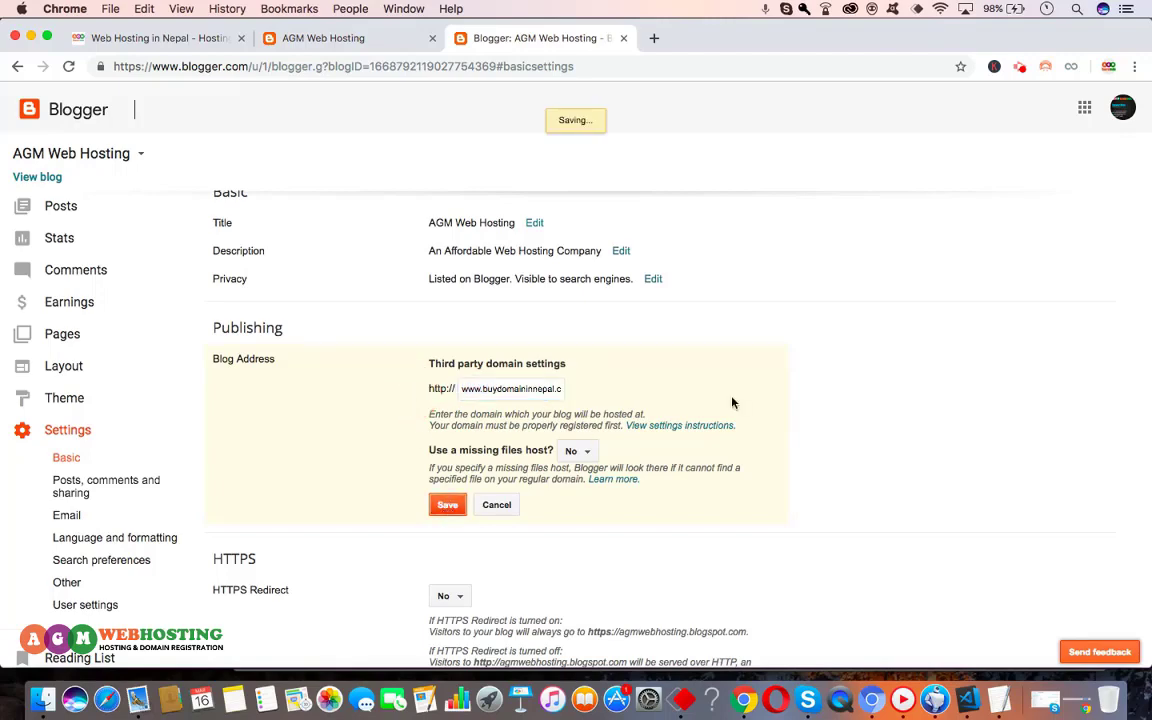
{"action": "scroll", "coordinate": [733, 404], "scroll_direction": "down", "scroll_amount": 2}
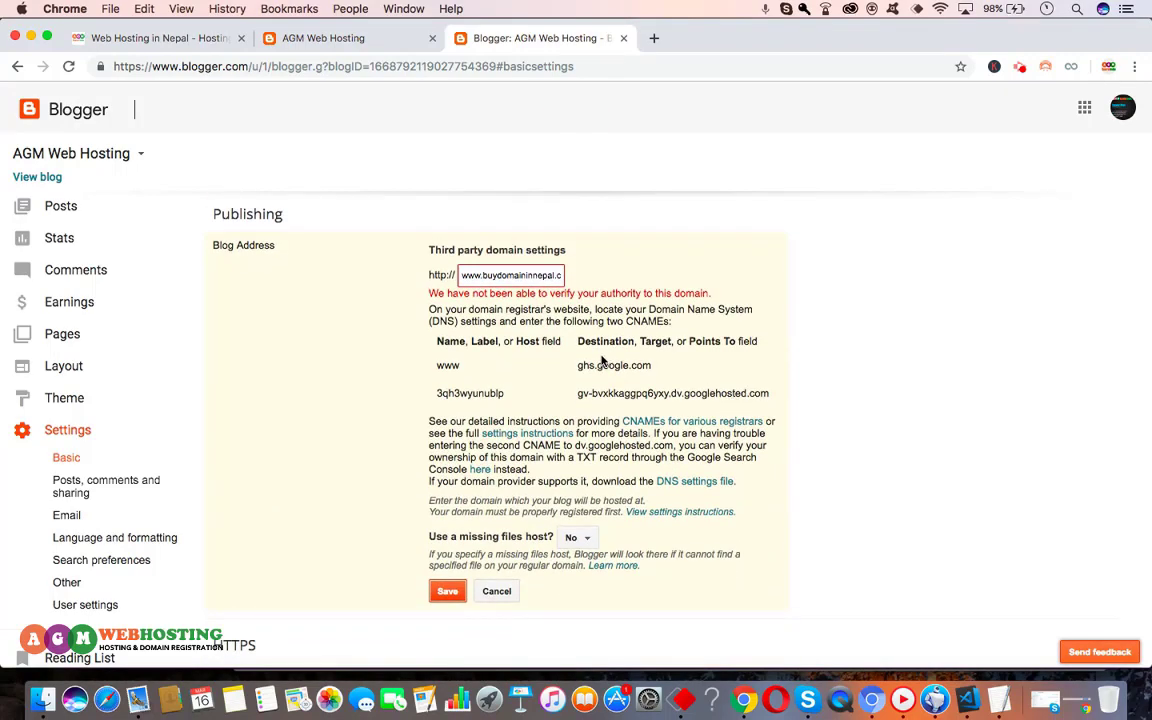
{"action": "scroll", "coordinate": [601, 360], "scroll_direction": "down", "scroll_amount": 1}
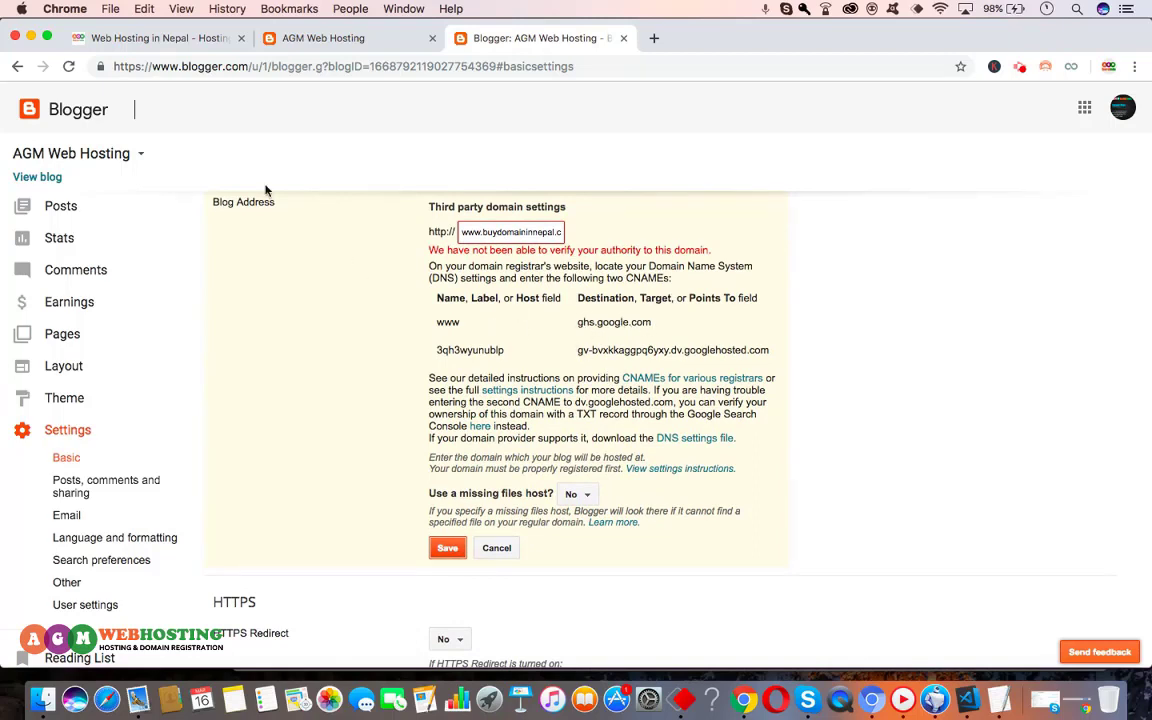
- Switch to the AGM Web Hosting site and open the management page for buydomaininnepal.com from the account's domain list
{"action": "left_click", "coordinate": [160, 38]}
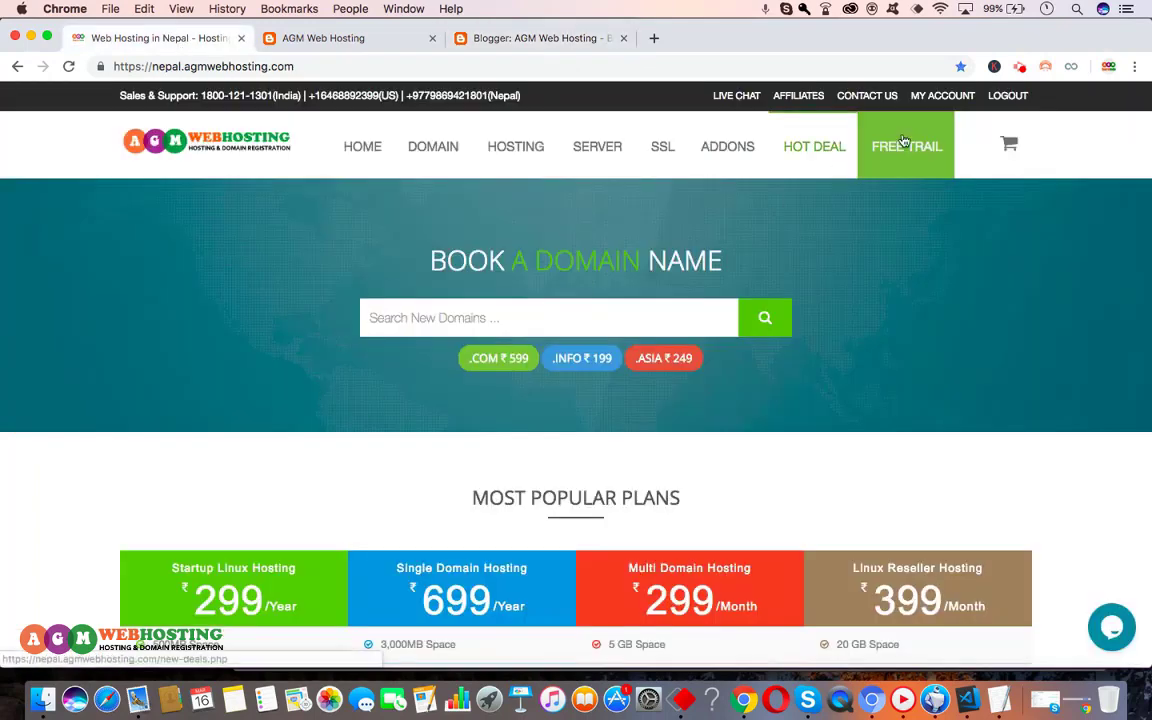
{"action": "left_click", "coordinate": [945, 97]}
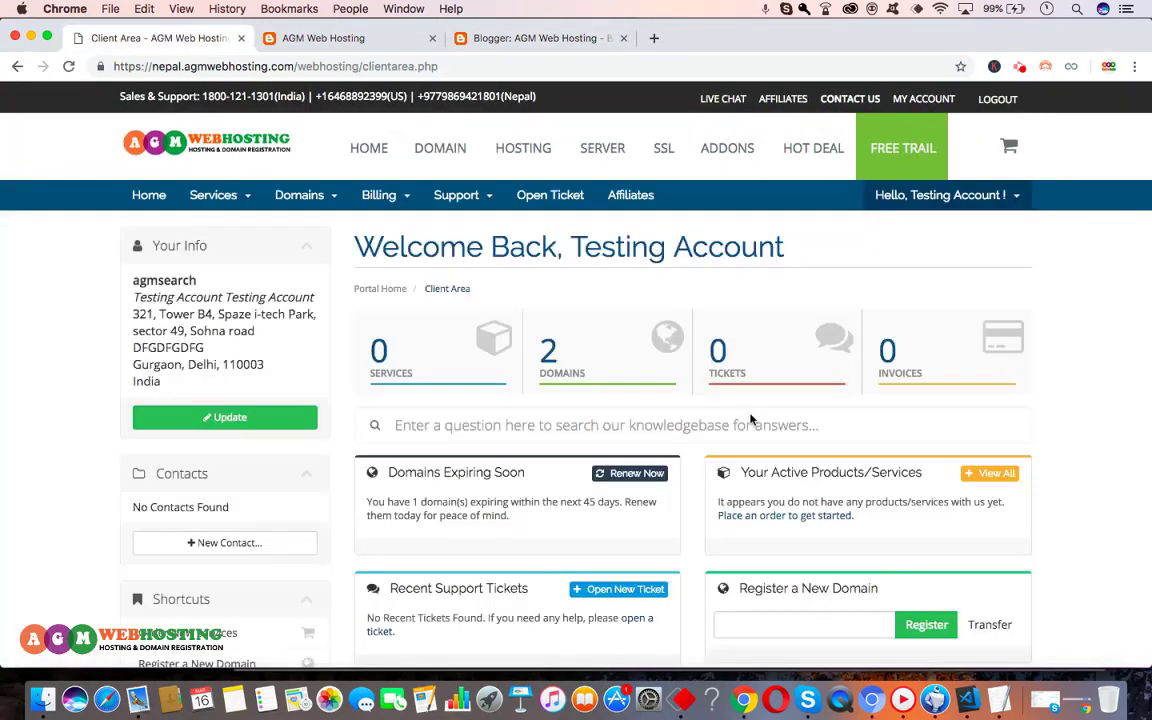
{"action": "left_click", "coordinate": [580, 364]}
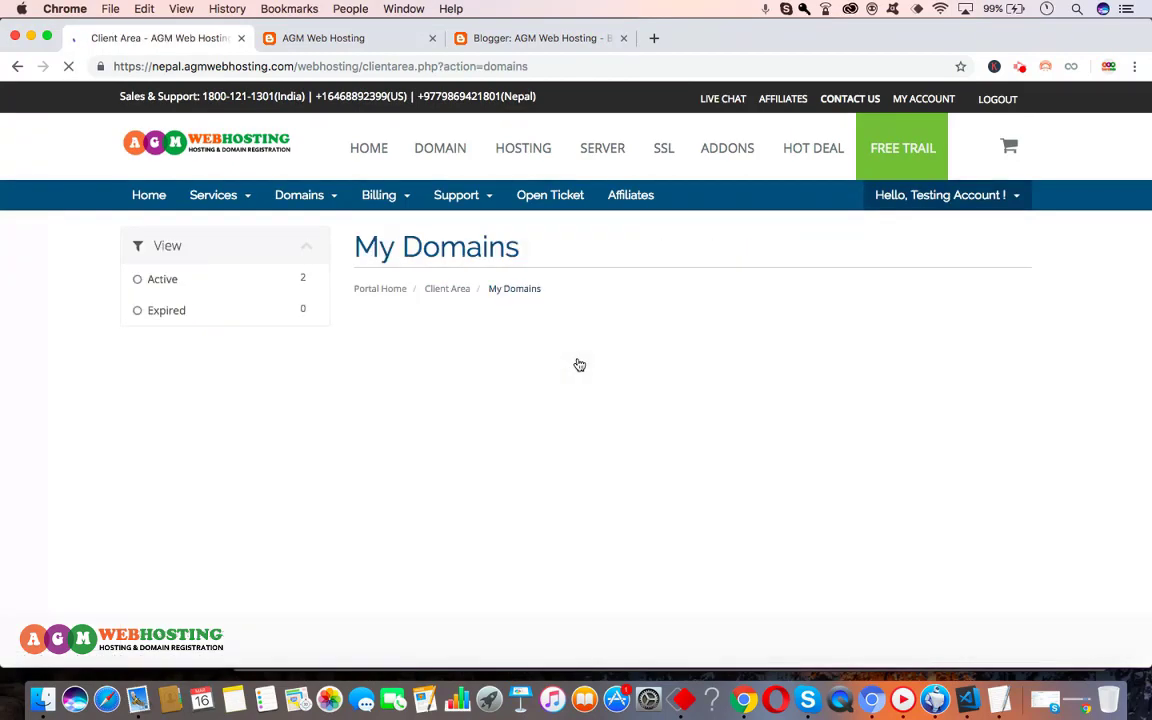
{"action": "scroll", "coordinate": [580, 364], "scroll_direction": "down", "scroll_amount": 2}
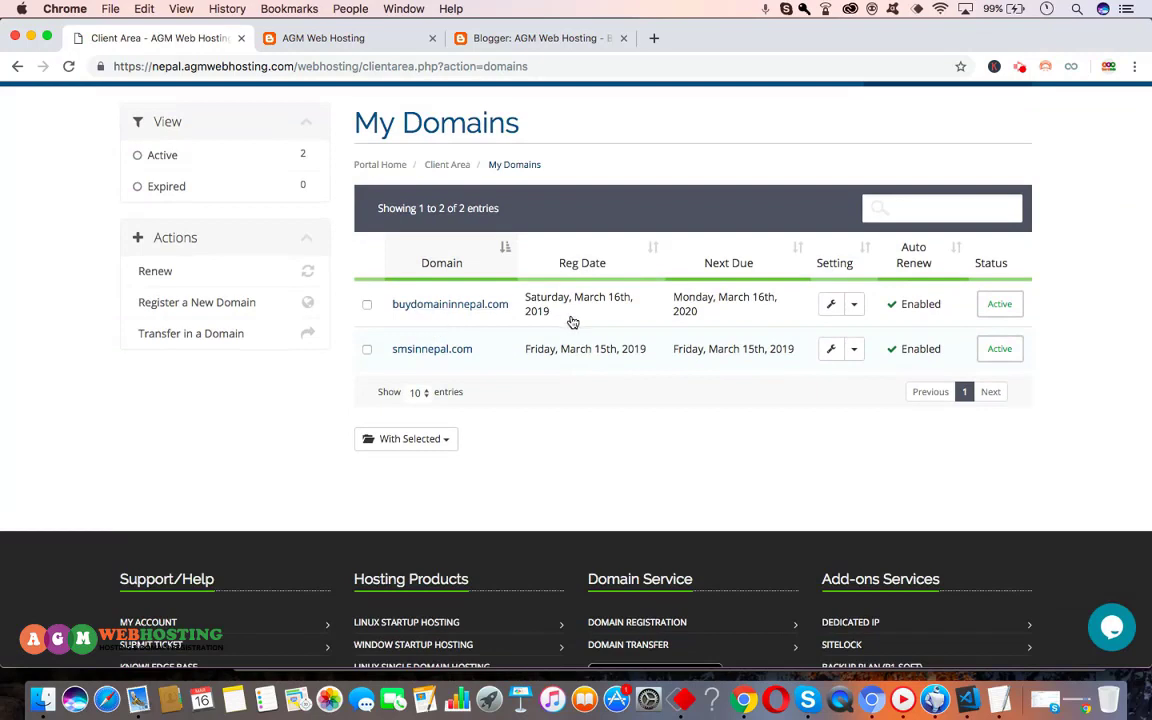
{"action": "left_click", "coordinate": [832, 307]}
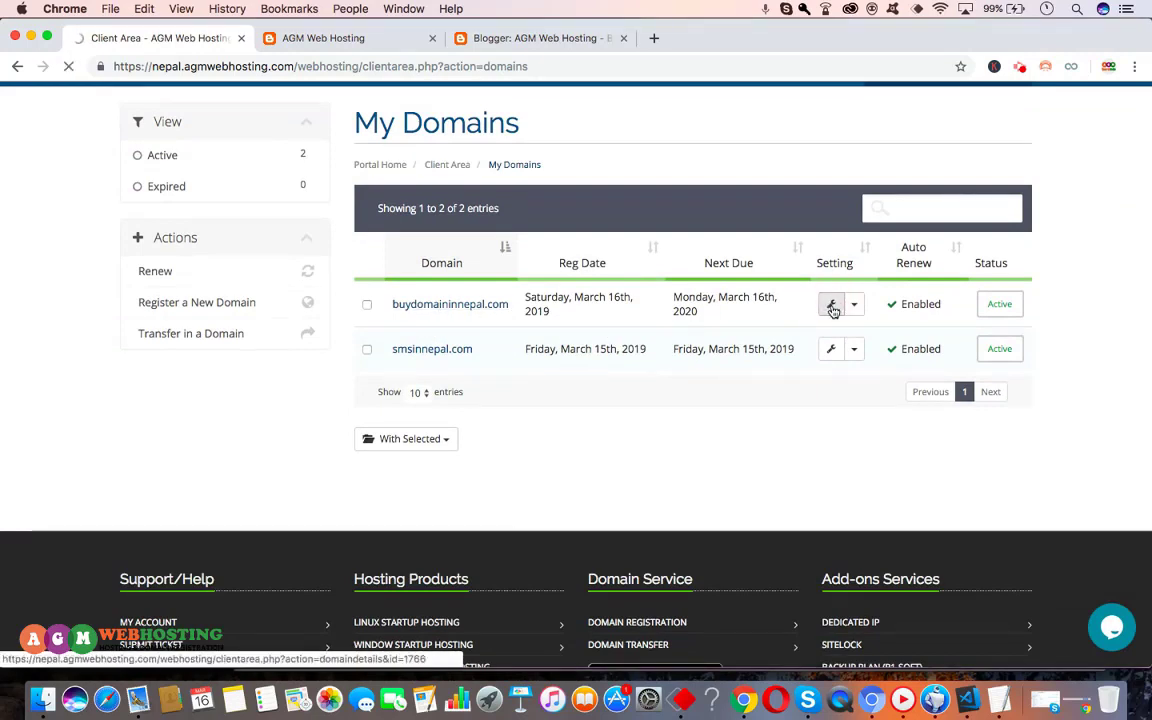
{"action": "scroll", "coordinate": [587, 363], "scroll_direction": "down", "scroll_amount": 2}
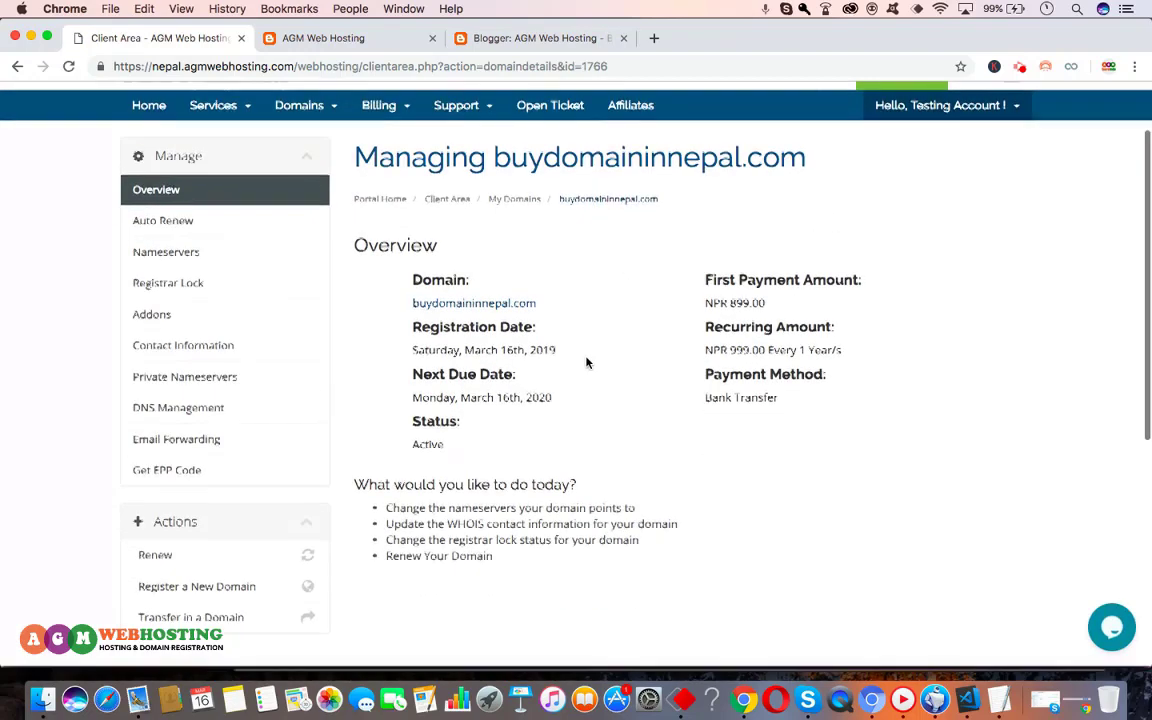
- Switch buydomaininnepal.com to the default nameservers and save the change
{"action": "left_click", "coordinate": [186, 257]}
{"action": "scroll", "coordinate": [540, 404], "scroll_direction": "down", "scroll_amount": 1}
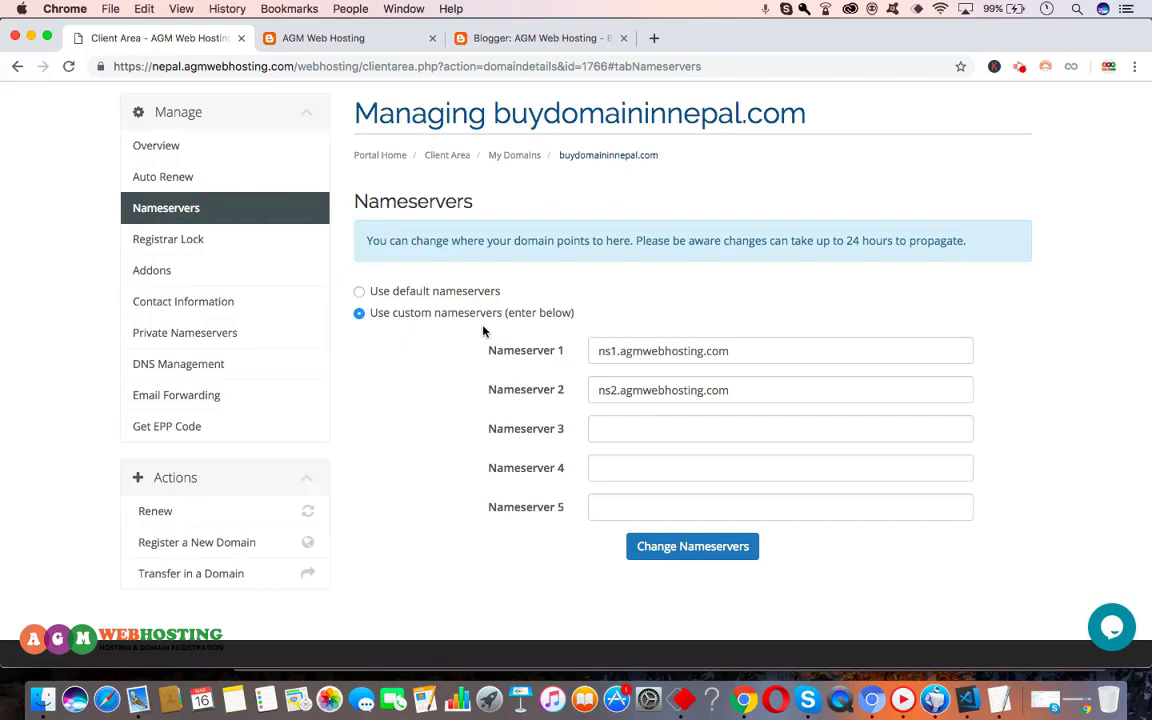
{"action": "left_click", "coordinate": [359, 292]}
{"action": "left_click", "coordinate": [696, 550]}
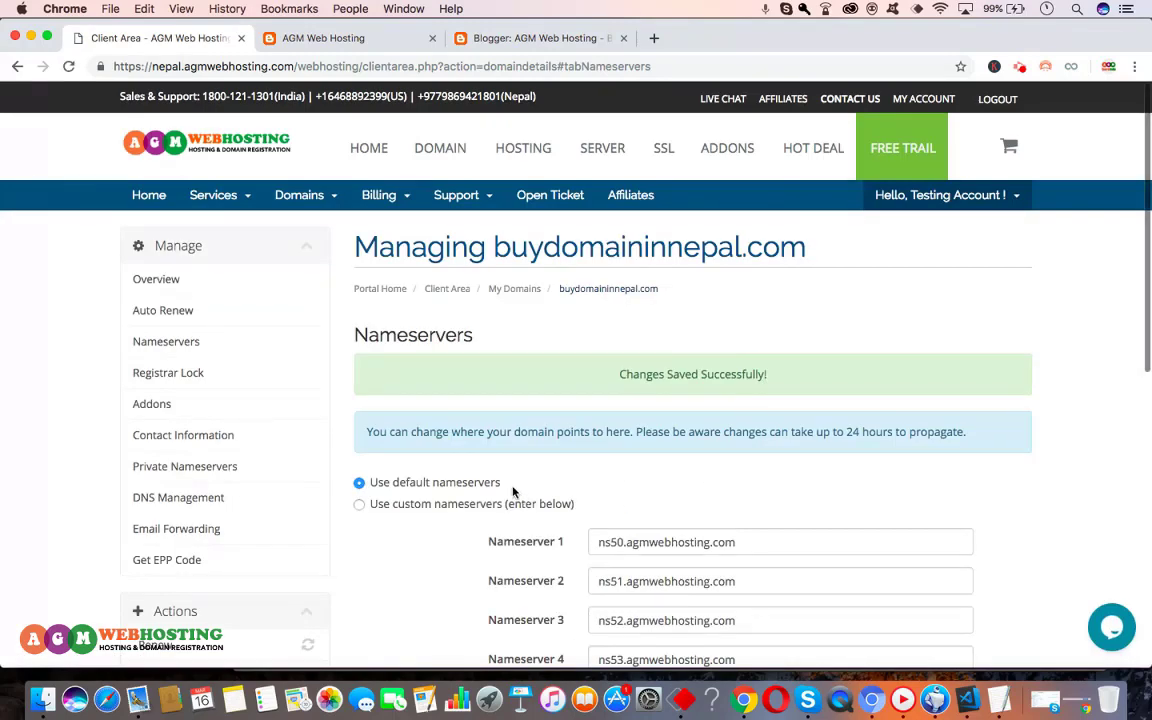
- Open the DNS record management for buydomaininnepal.com
{"action": "scroll", "coordinate": [513, 491], "scroll_direction": "down", "scroll_amount": 1}
{"action": "left_click", "coordinate": [236, 453]}
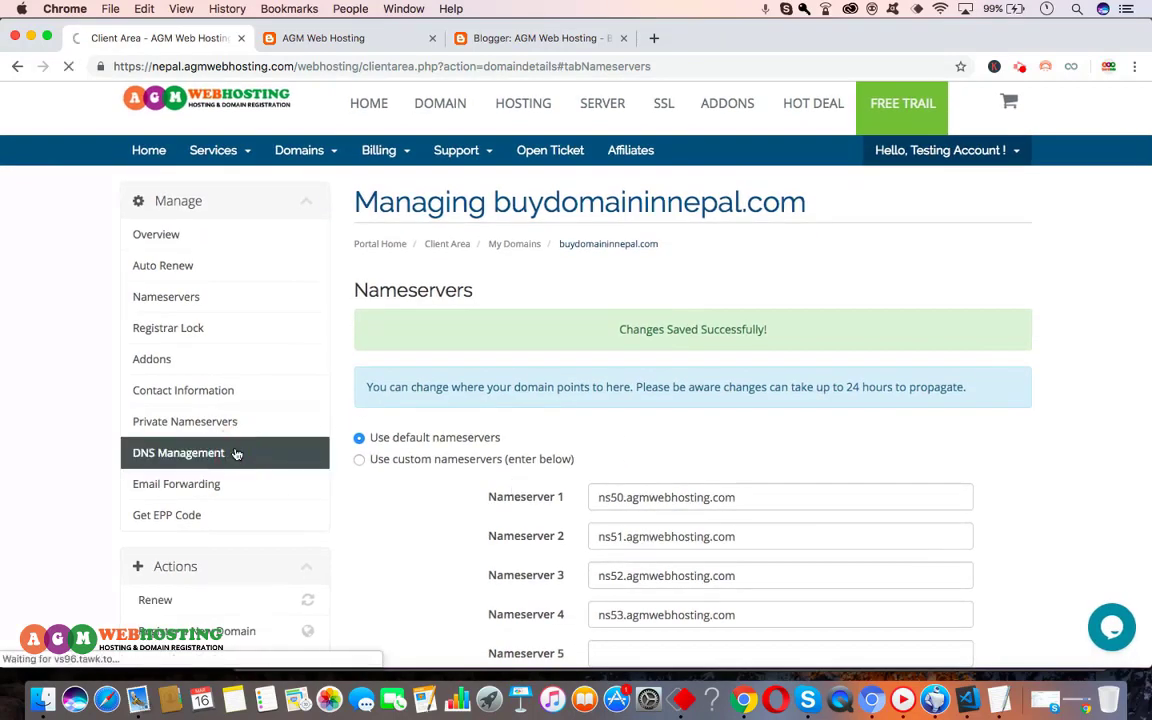
{"action": "scroll", "coordinate": [517, 437], "scroll_direction": "down", "scroll_amount": 2}
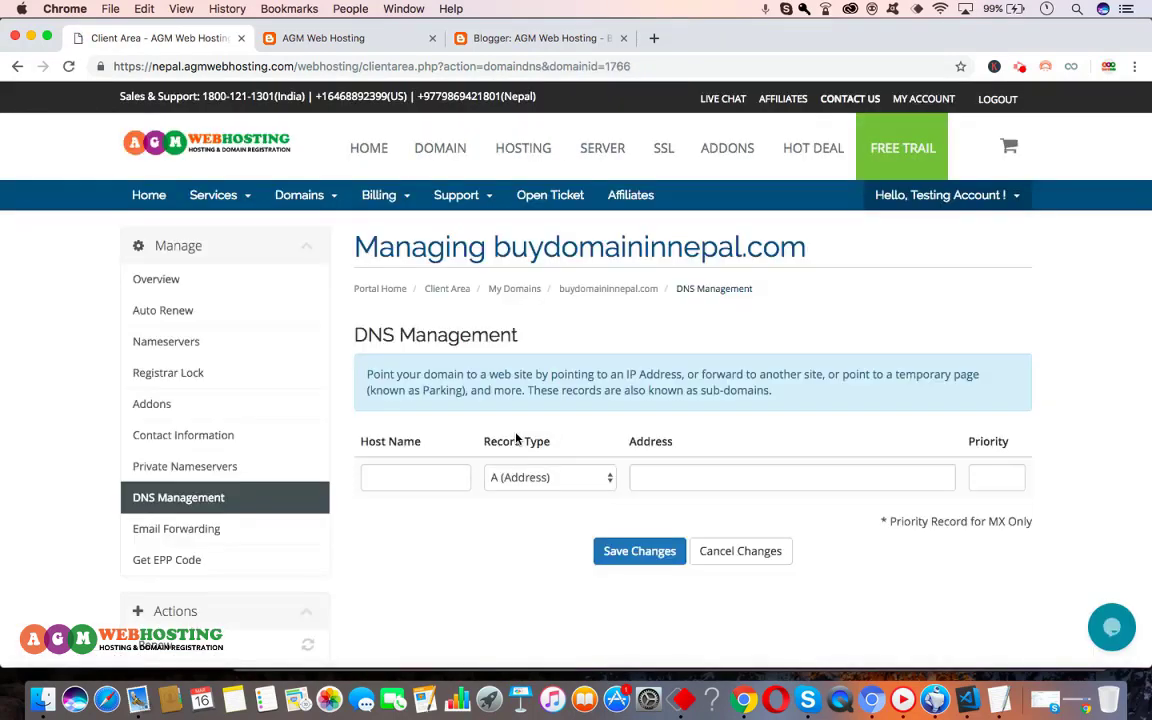
{"action": "scroll", "coordinate": [515, 438], "scroll_direction": "down", "scroll_amount": 1}
- Fill in a new DNS record with host name www and the address ghs.google.com copied from Blogger's CNAME list
{"action": "left_click", "coordinate": [535, 37]}
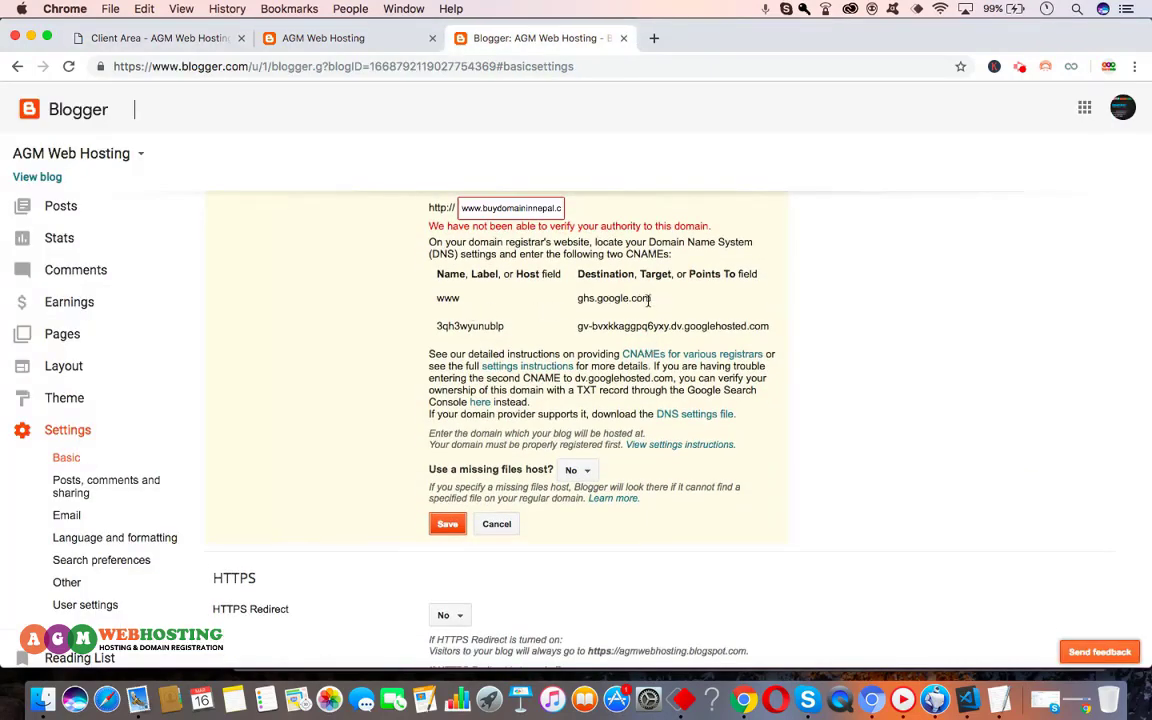
{"action": "left_click_drag", "start_coordinate": [649, 300], "coordinate": [566, 301]}
{"action": "key", "text": "super+c"}
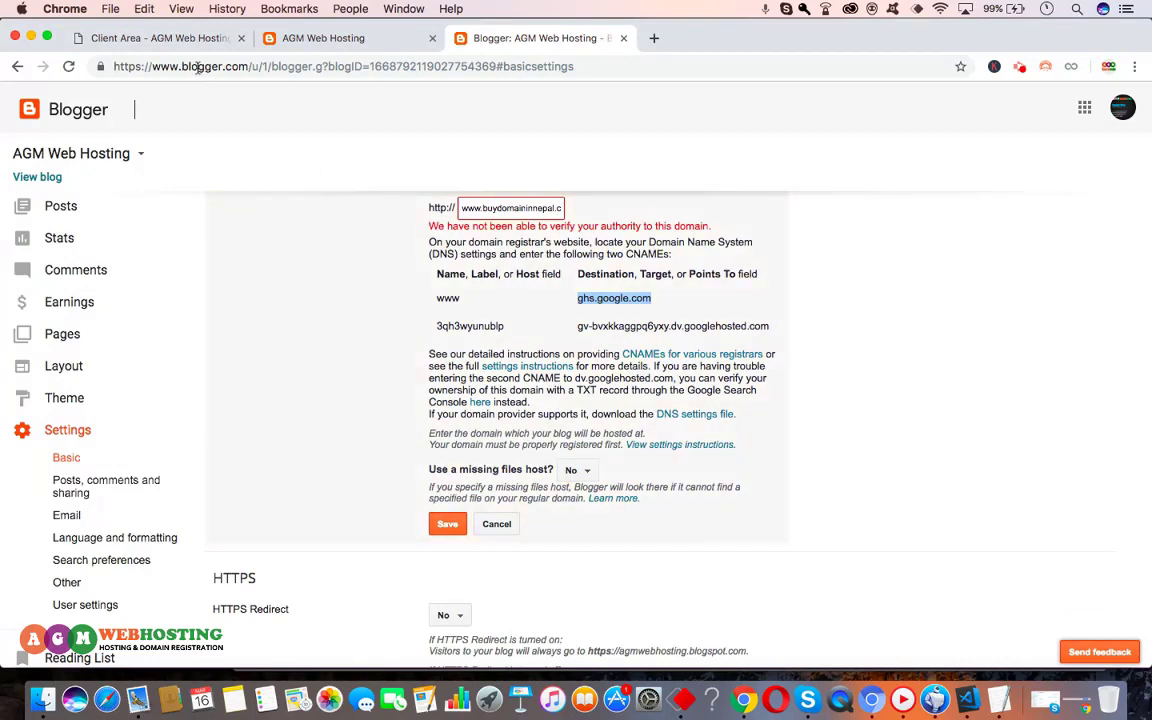
{"action": "left_click", "coordinate": [188, 37]}
{"action": "left_click", "coordinate": [447, 406]}
{"action": "type", "text": "www"}
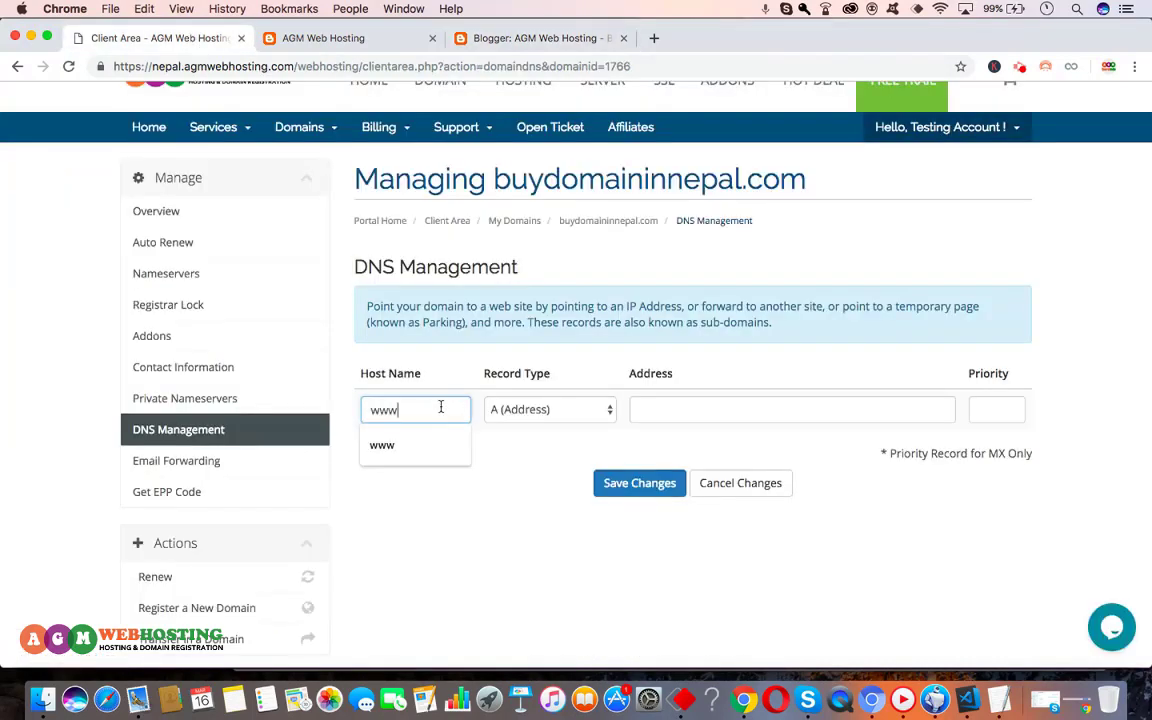
{"action": "left_click", "coordinate": [720, 411]}
{"action": "key", "text": "super+v"}
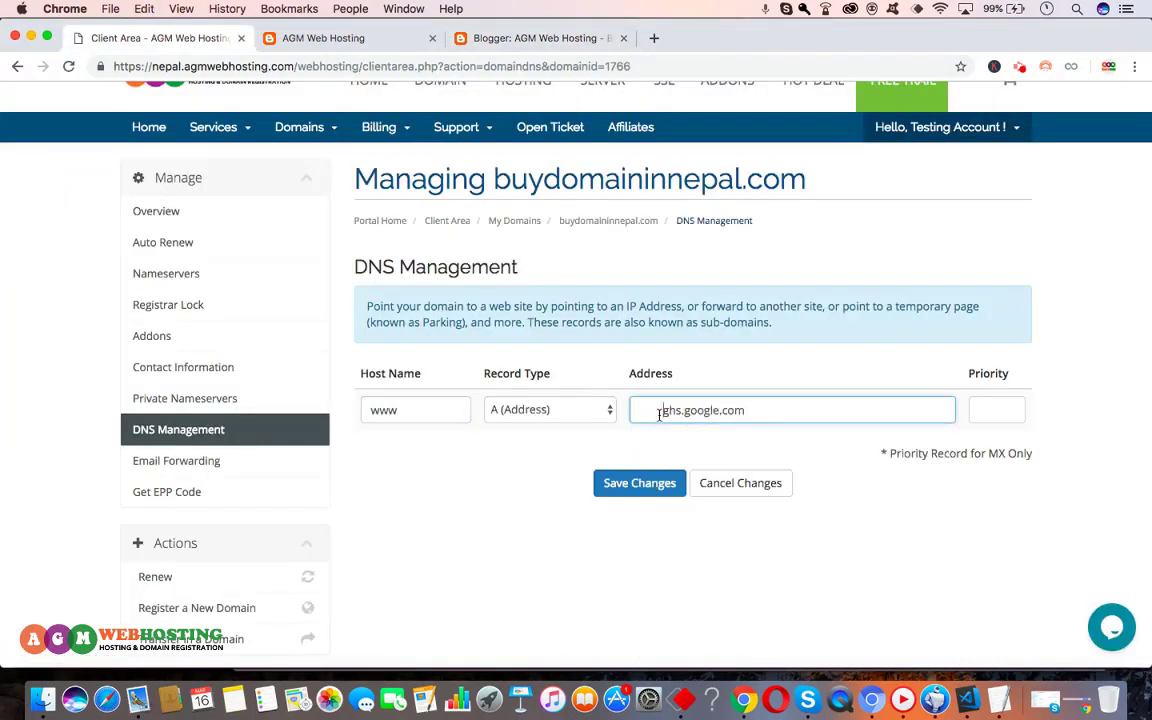
{"action": "left_click", "coordinate": [661, 411]}
{"action": "key", "text": "BackSpace"}
- Set the www record's type to CNAME (Alias) and save the DNS changes
{"action": "left_click", "coordinate": [575, 414]}
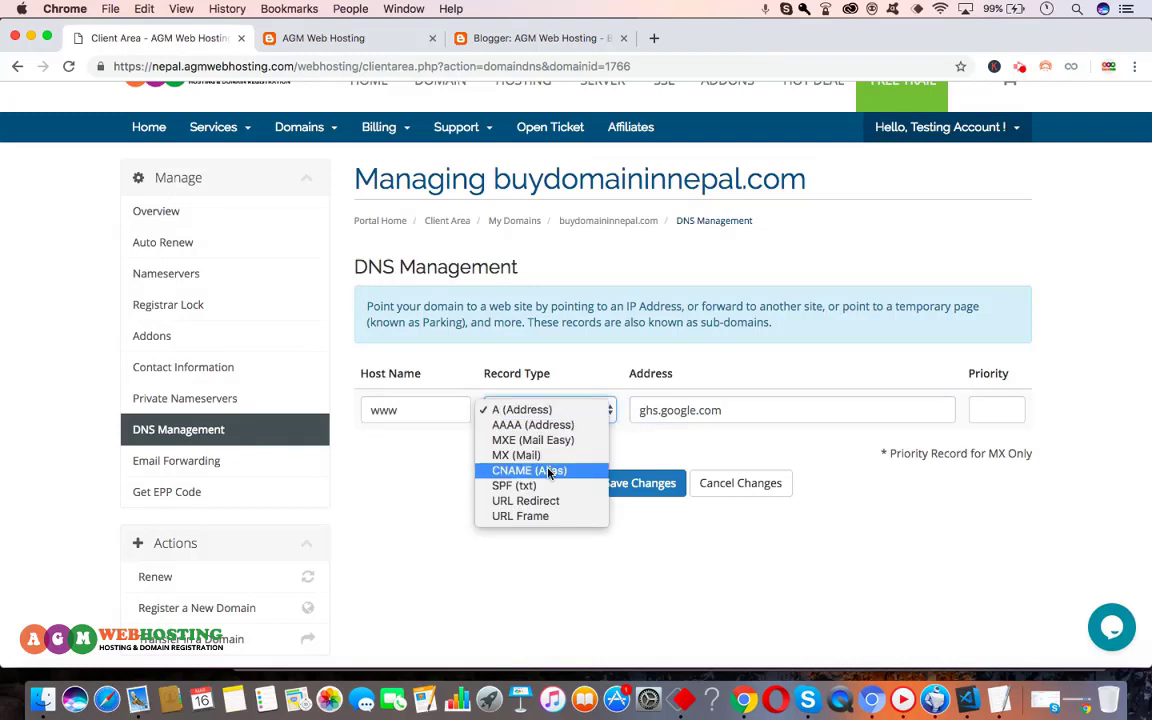
{"action": "left_click", "coordinate": [548, 470]}
{"action": "left_click", "coordinate": [628, 482]}
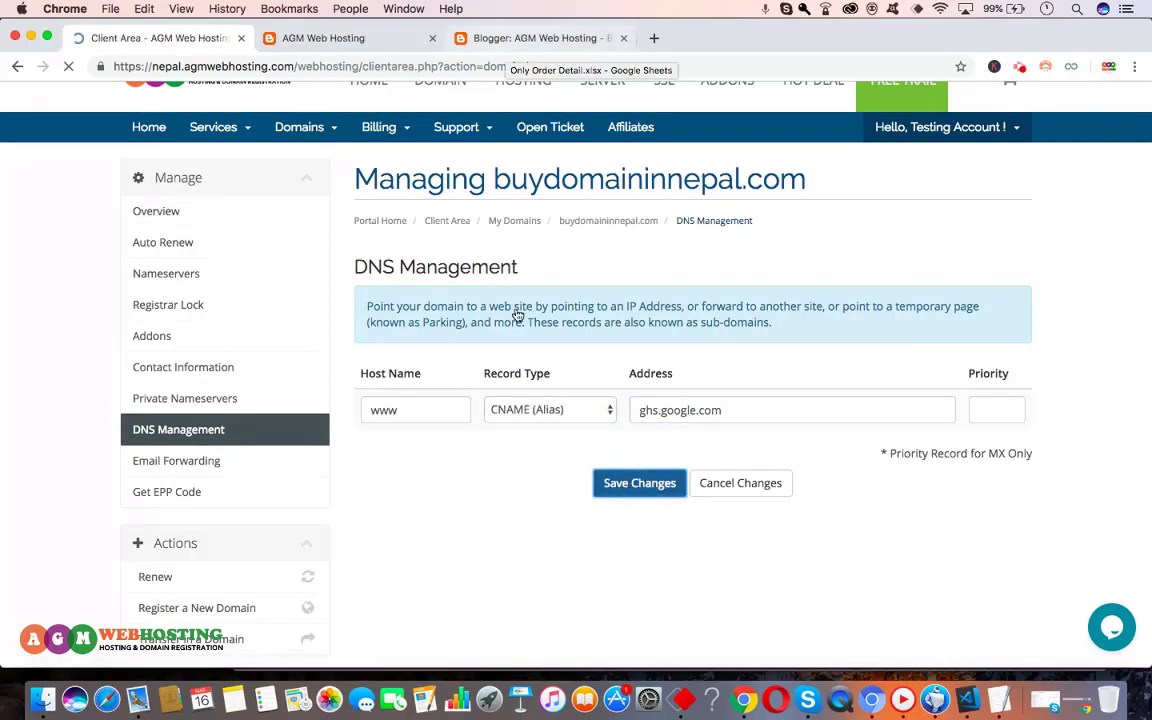
- Copy the second CNAME's verification destination from Blogger into a new DNS record's address and set its type to CNAME (Alias)
{"action": "left_click", "coordinate": [527, 38]}
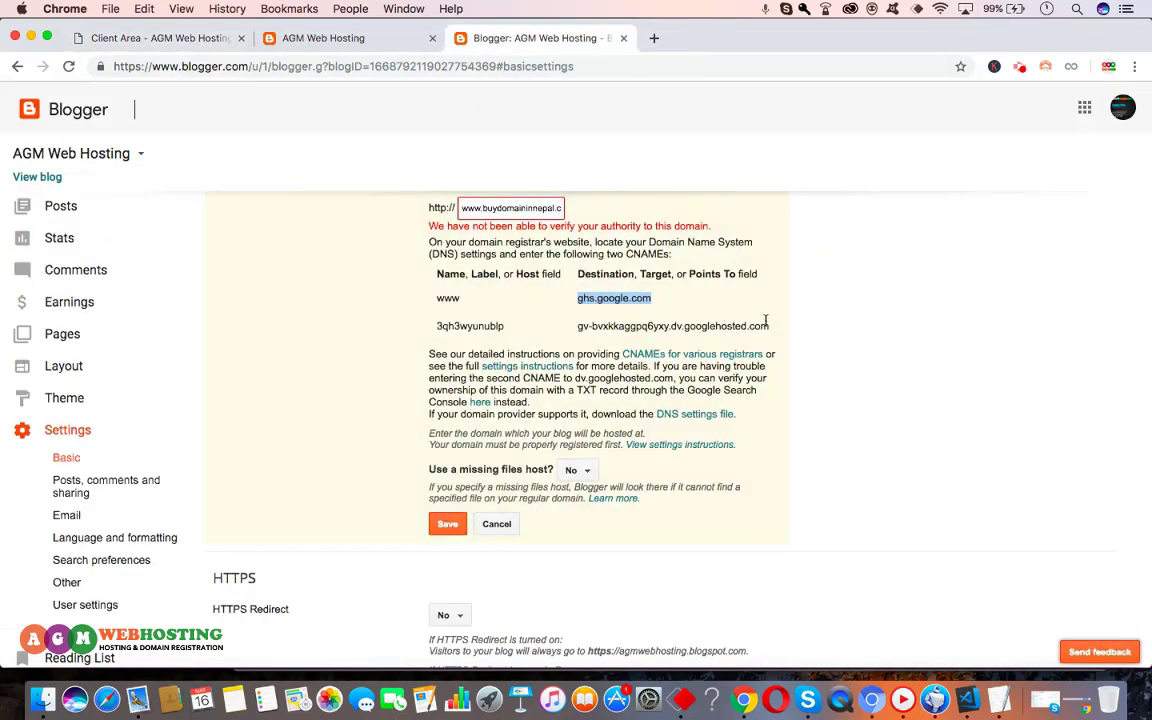
{"action": "left_click_drag", "start_coordinate": [577, 327], "coordinate": [755, 341]}
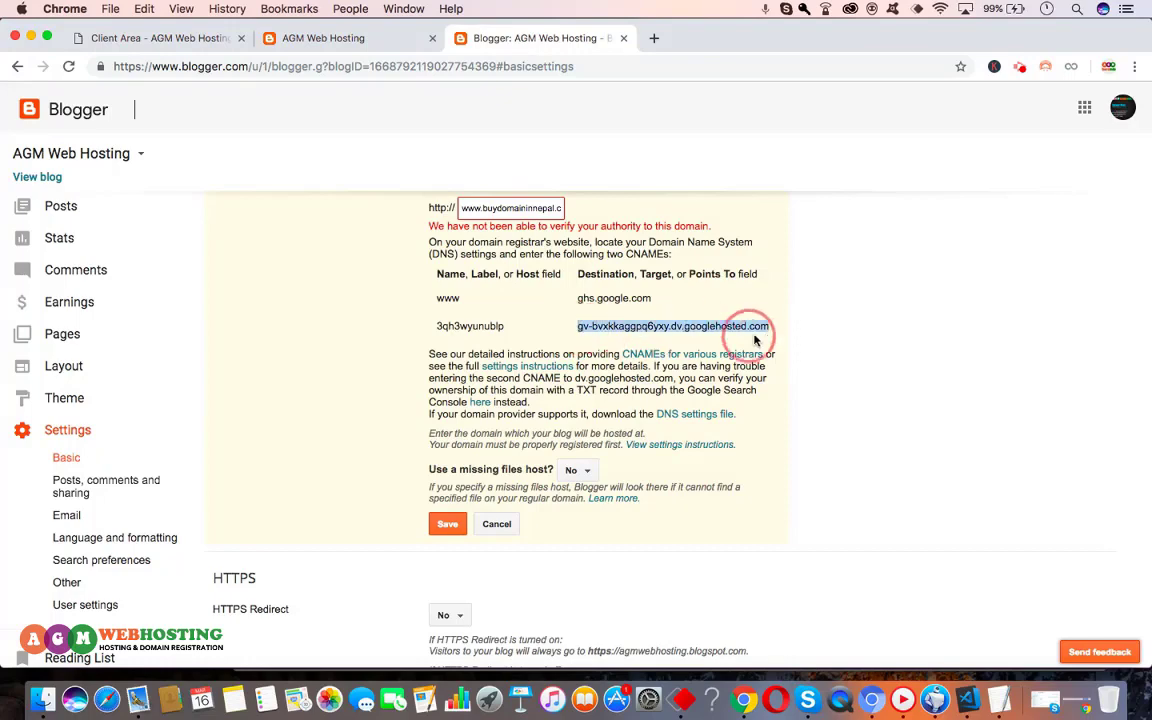
{"action": "key", "text": "super+c"}
{"action": "key", "text": "super+1"}
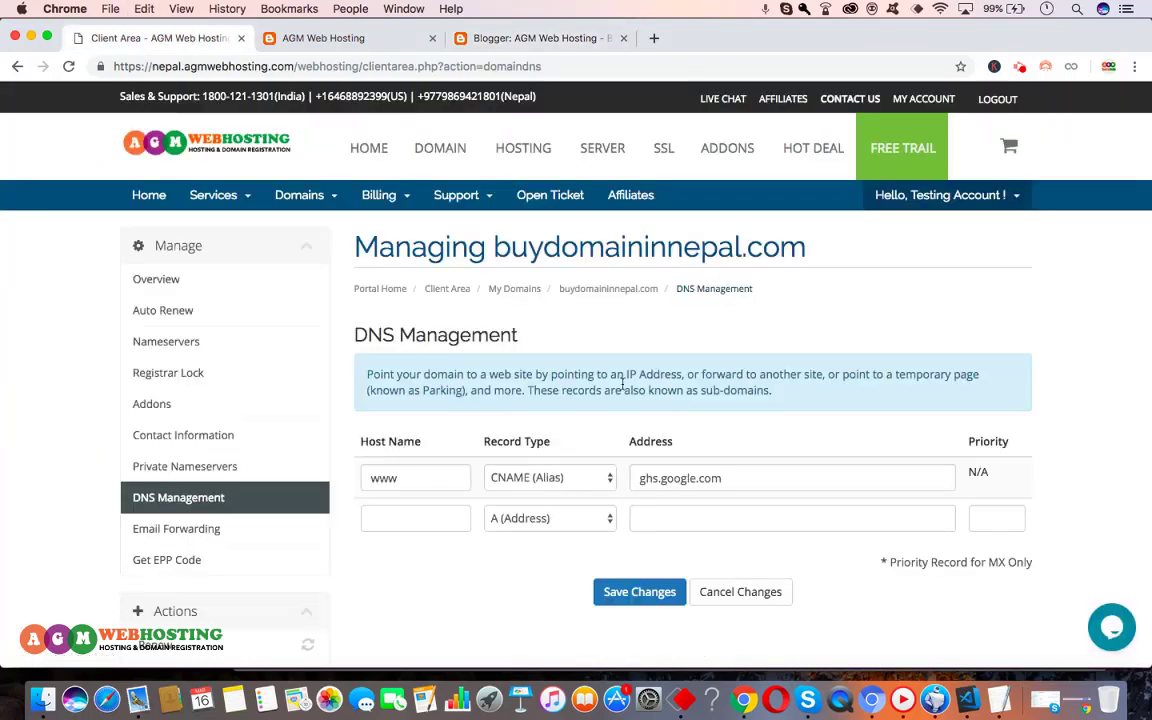
{"action": "left_click", "coordinate": [714, 521]}
{"action": "key", "text": "super+v"}
{"action": "left_click", "coordinate": [546, 519]}
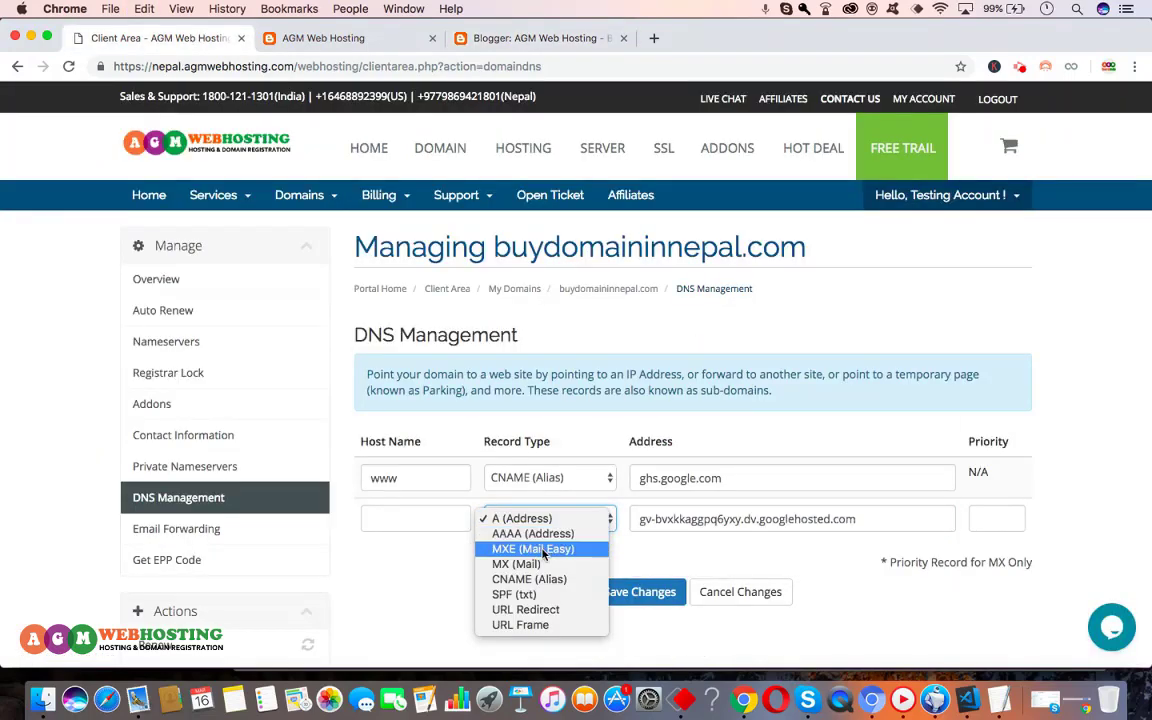
{"action": "left_click", "coordinate": [529, 579]}
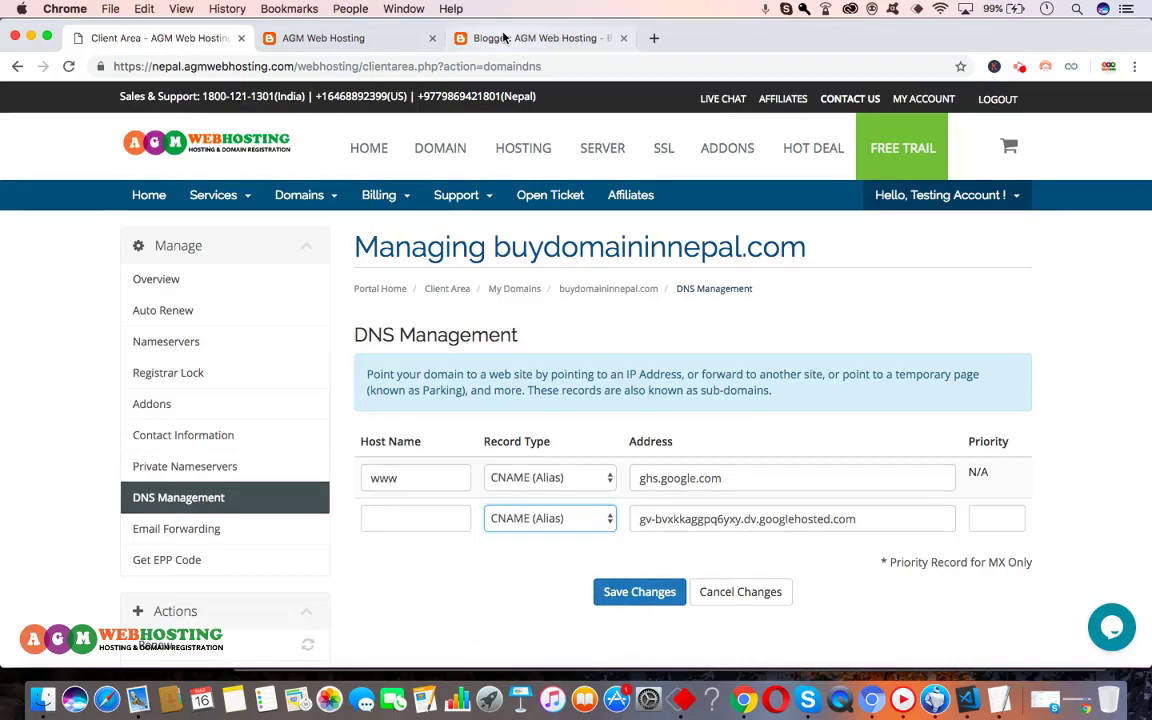
- Copy the second CNAME's verification host name from Blogger into the new record's host name and save the DNS changes
{"action": "left_click", "coordinate": [480, 38]}
{"action": "left_click_drag", "start_coordinate": [507, 331], "coordinate": [426, 332]}
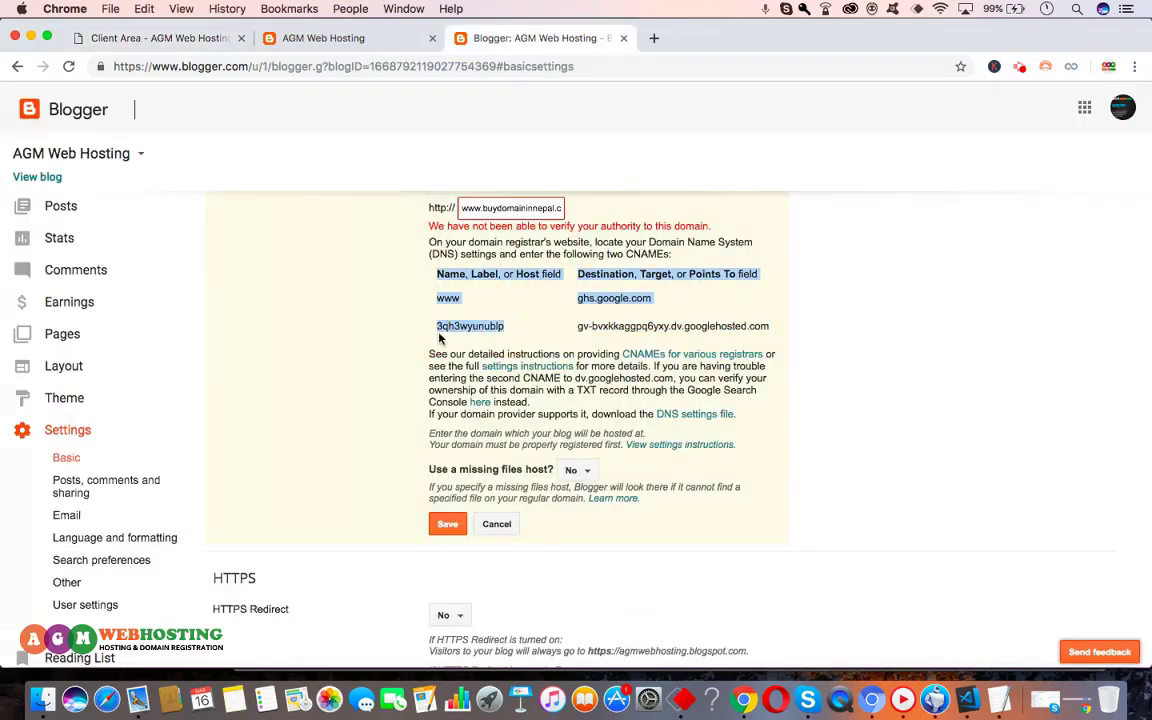
{"action": "left_click", "coordinate": [493, 346]}
{"action": "left_click_drag", "start_coordinate": [505, 330], "coordinate": [437, 326]}
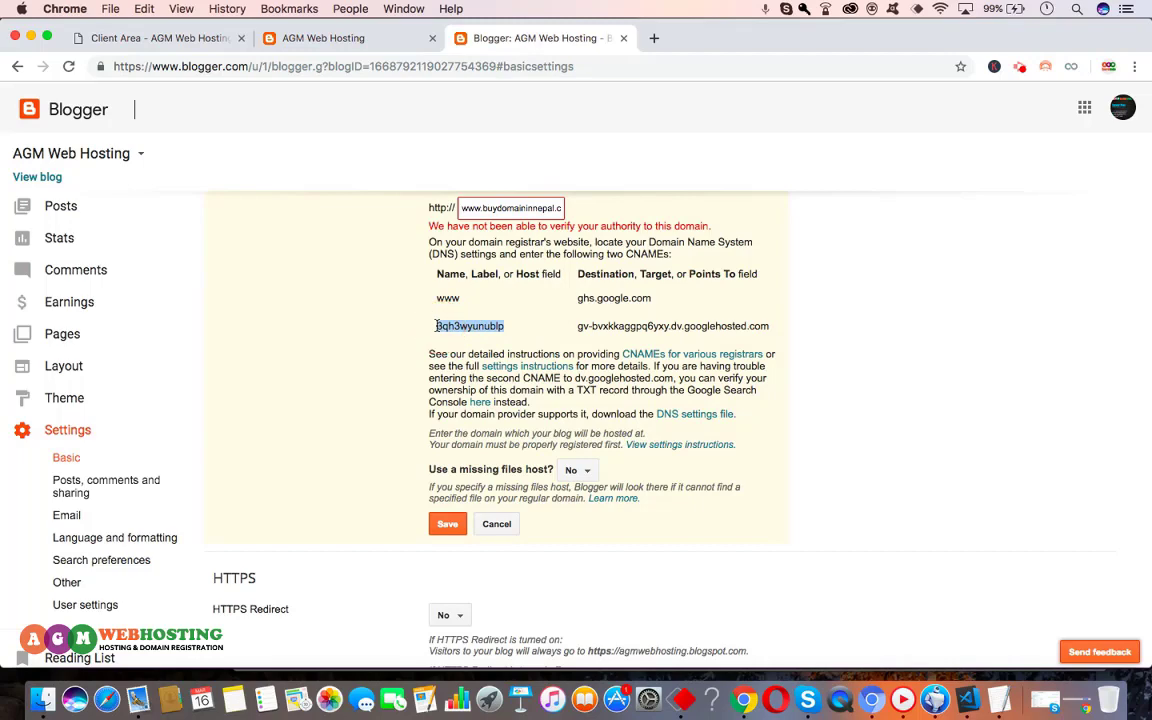
{"action": "left_click", "coordinate": [188, 34]}
{"action": "left_click", "coordinate": [433, 516]}
{"action": "key", "text": "super+v"}
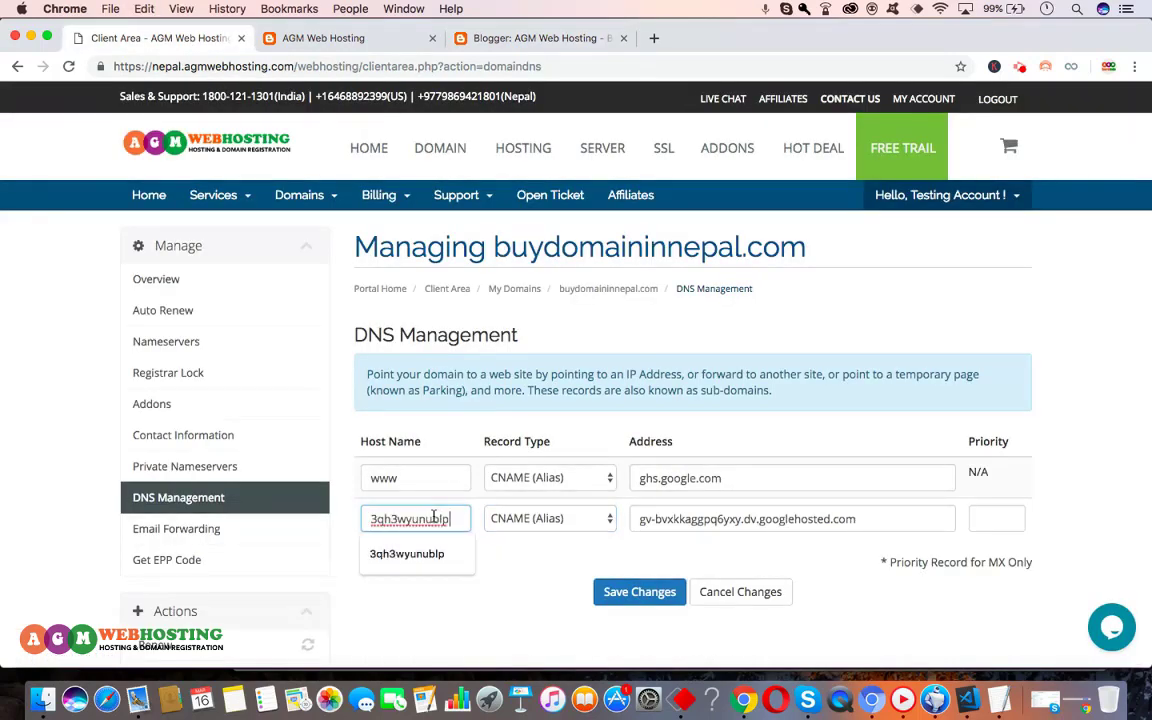
{"action": "left_click", "coordinate": [636, 598]}
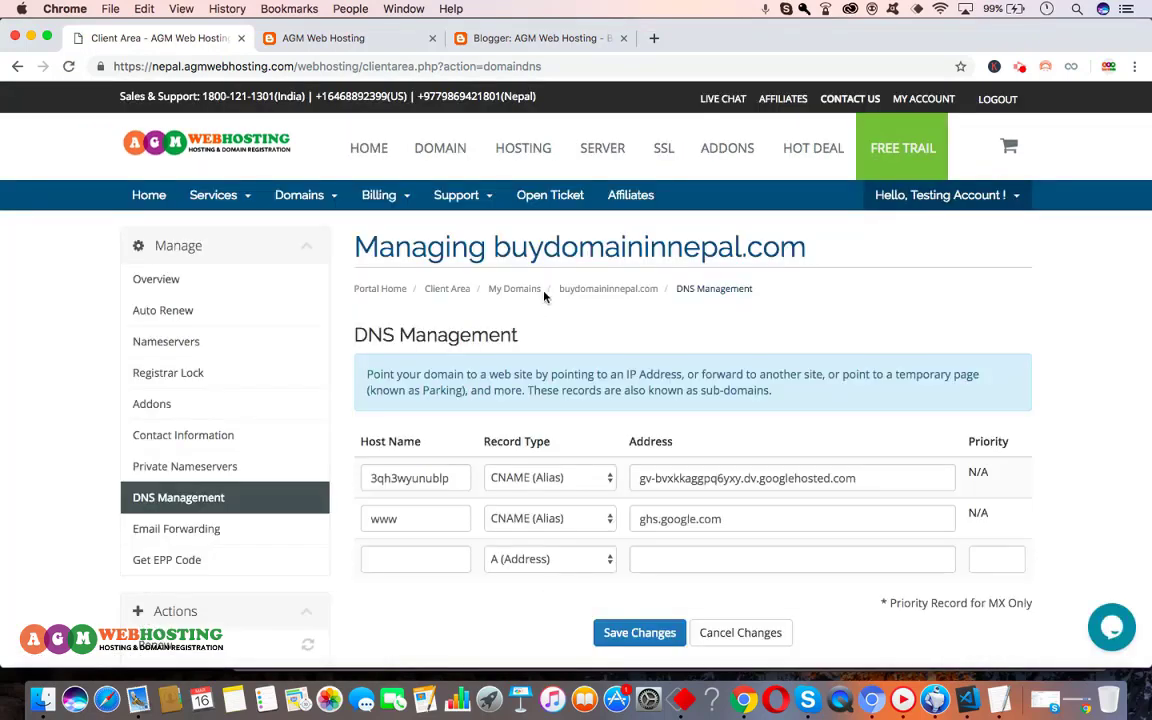
{"action": "left_click", "coordinate": [490, 42]}
{"action": "scroll", "coordinate": [587, 521], "scroll_direction": "up", "scroll_amount": 2}
{"action": "left_click", "coordinate": [447, 613]}
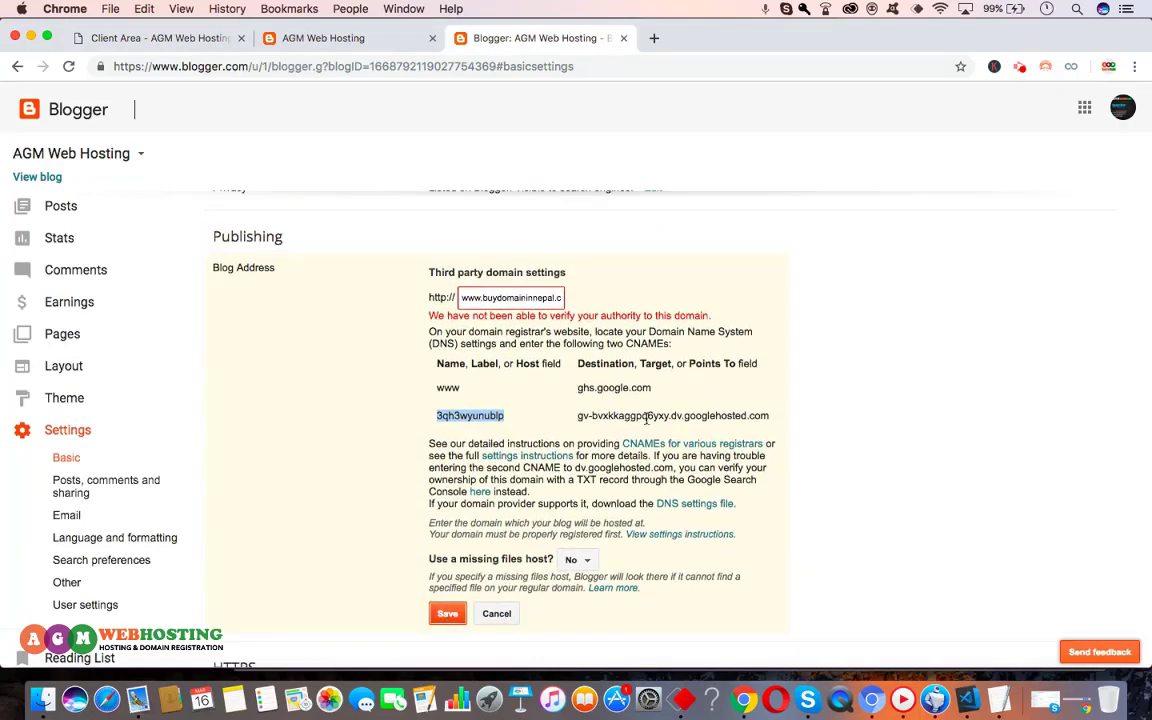
{"action": "scroll", "coordinate": [646, 420], "scroll_direction": "down", "scroll_amount": 1}
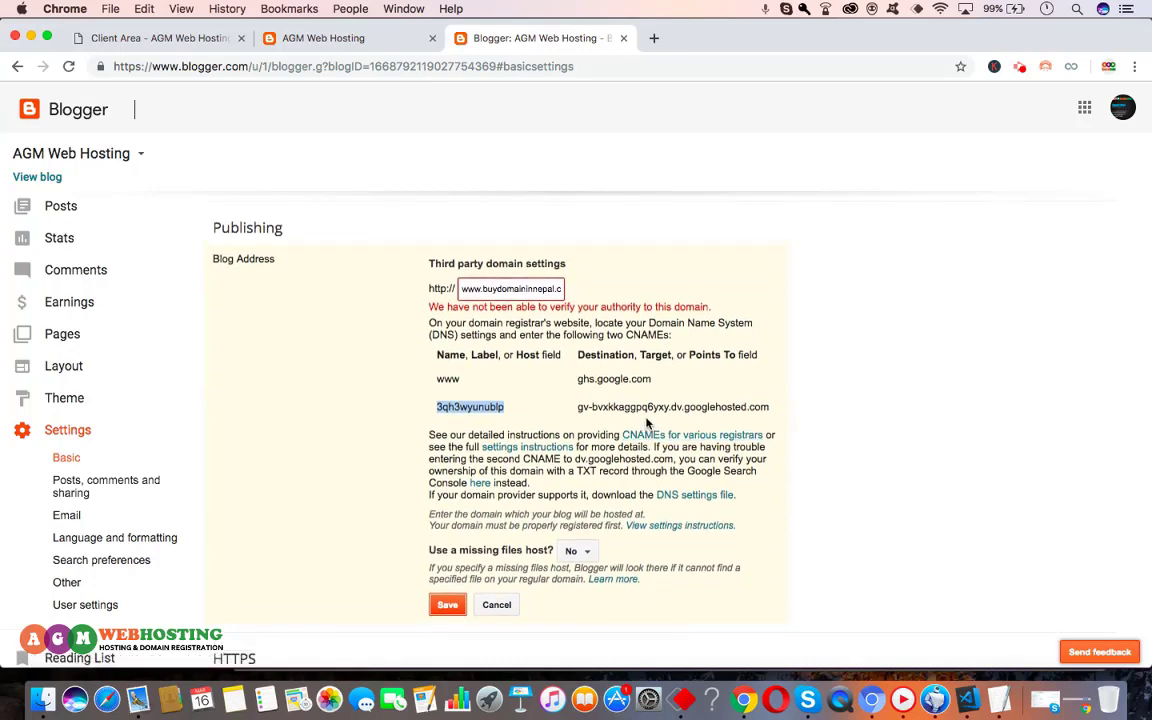
{"action": "scroll", "coordinate": [646, 423], "scroll_direction": "down", "scroll_amount": 2}
{"action": "left_click", "coordinate": [690, 478]}
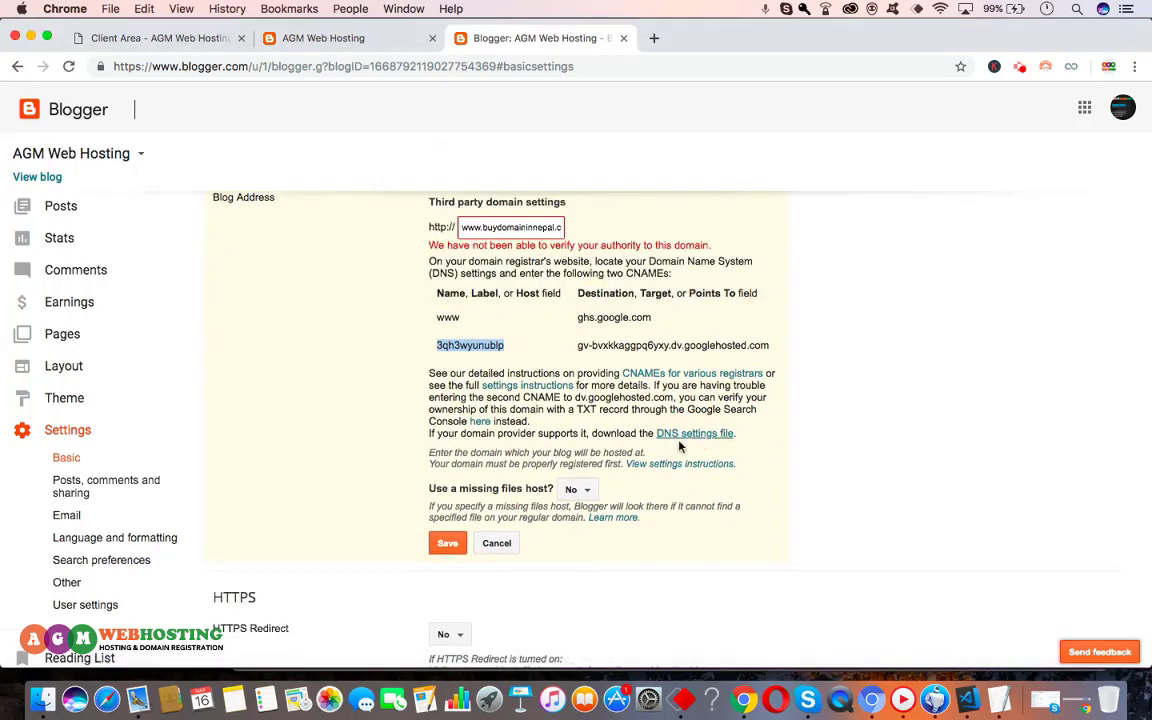
- Open Blogger's custom domain setup instructions and copy the first Google A-record IP, 216.239.32.21
{"action": "left_click", "coordinate": [669, 464]}
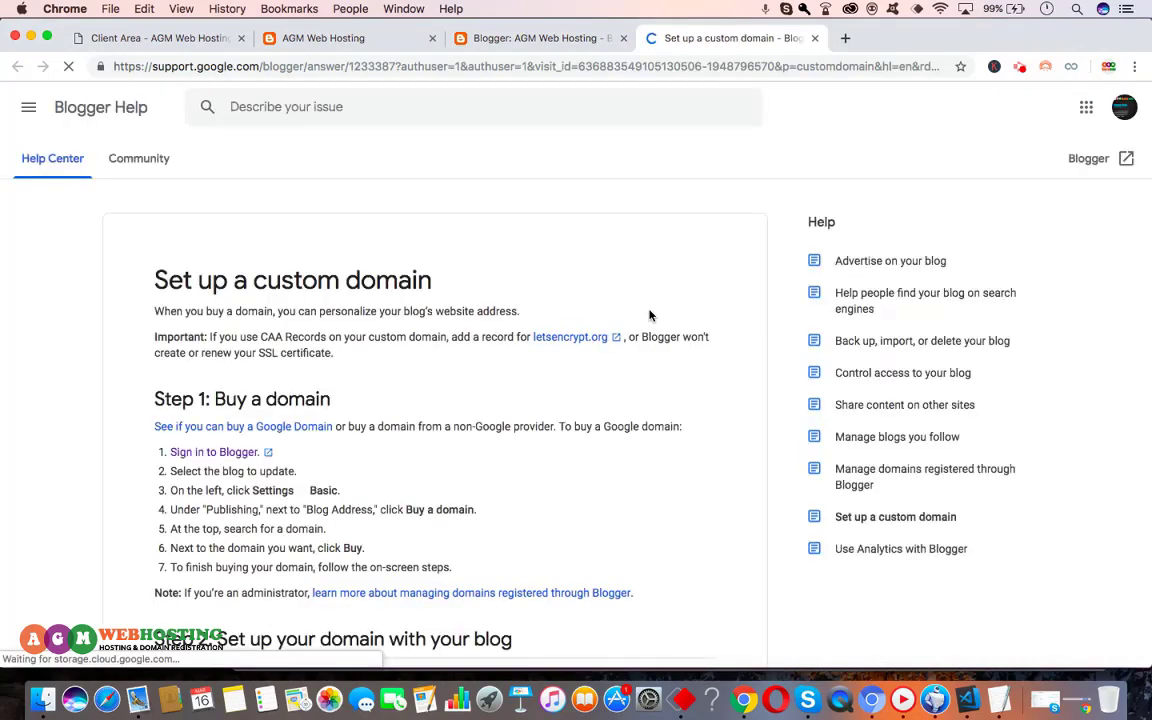
{"action": "scroll", "coordinate": [649, 316], "scroll_direction": "down", "scroll_amount": 7}
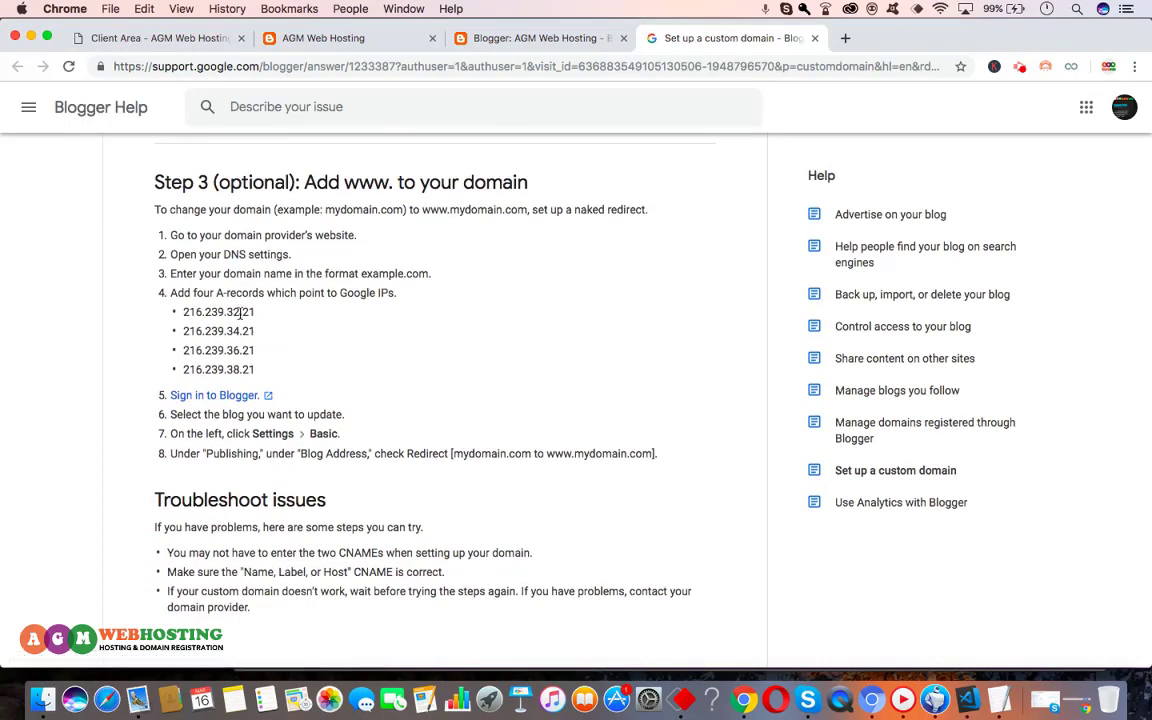
{"action": "left_click_drag", "start_coordinate": [256, 313], "coordinate": [159, 316]}
{"action": "key", "text": "super+c"}
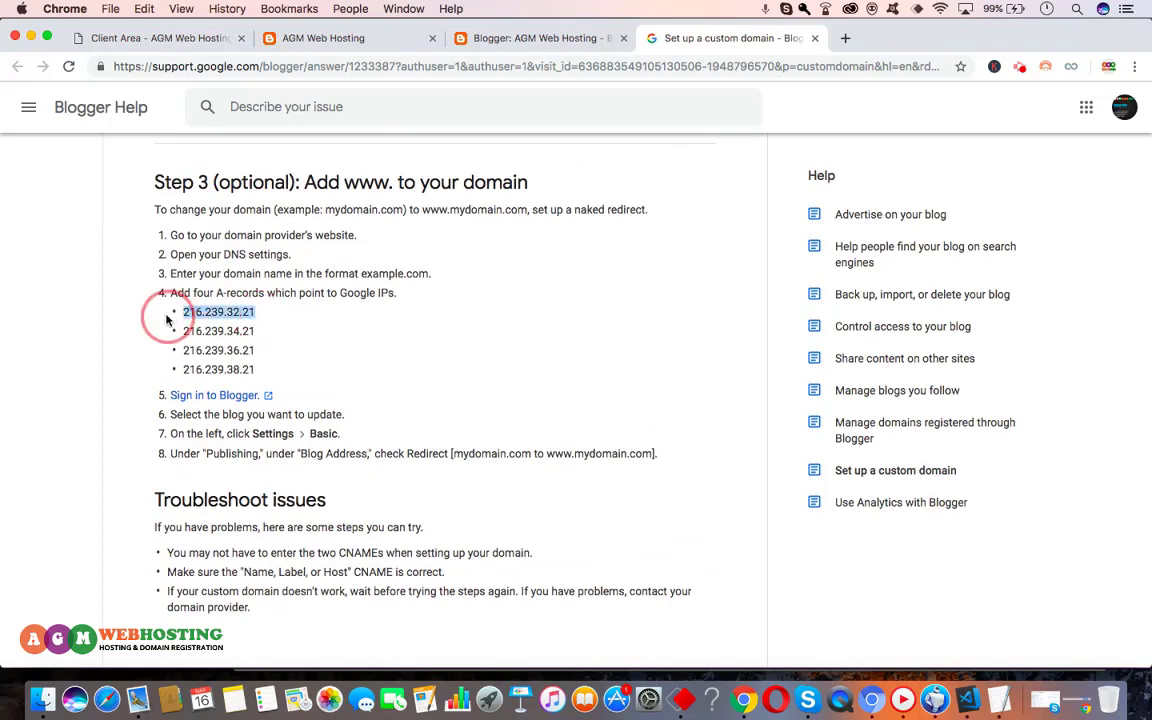
- In AGM Web Hosting's DNS management, add an A (Address) record with host name @ pointing to 216.239.32.21 and save the changes
{"action": "left_click", "coordinate": [192, 38]}
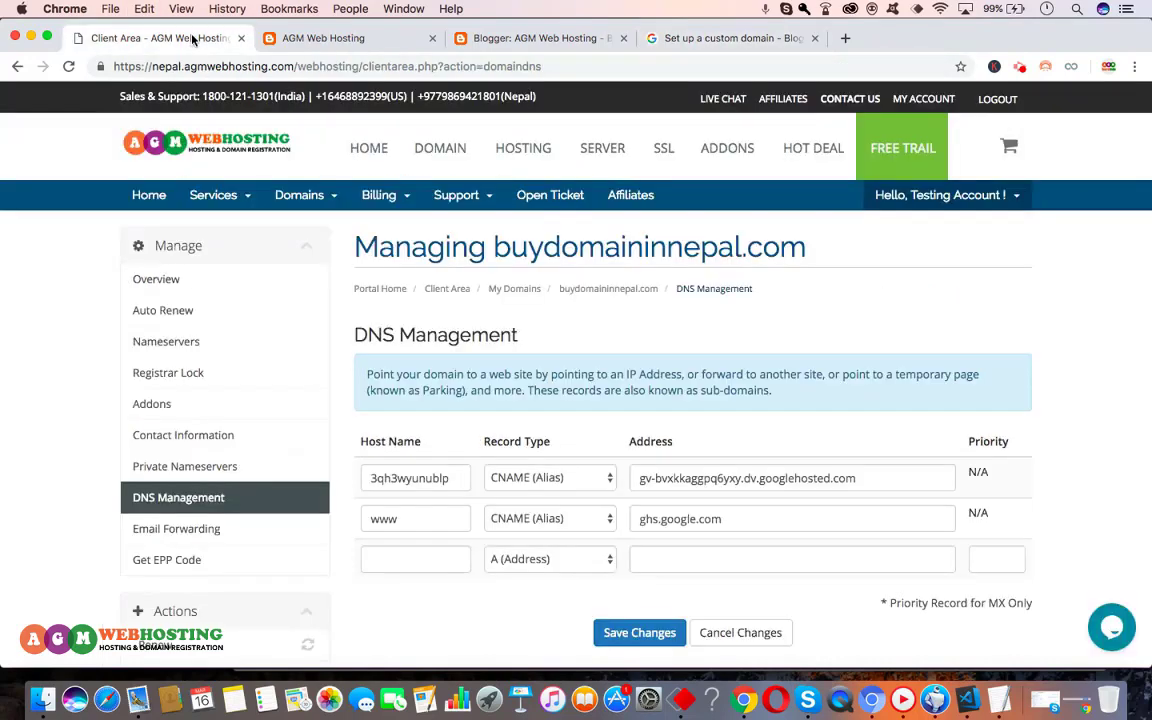
{"action": "scroll", "coordinate": [427, 482], "scroll_direction": "down", "scroll_amount": 2}
{"action": "left_click", "coordinate": [438, 474]}
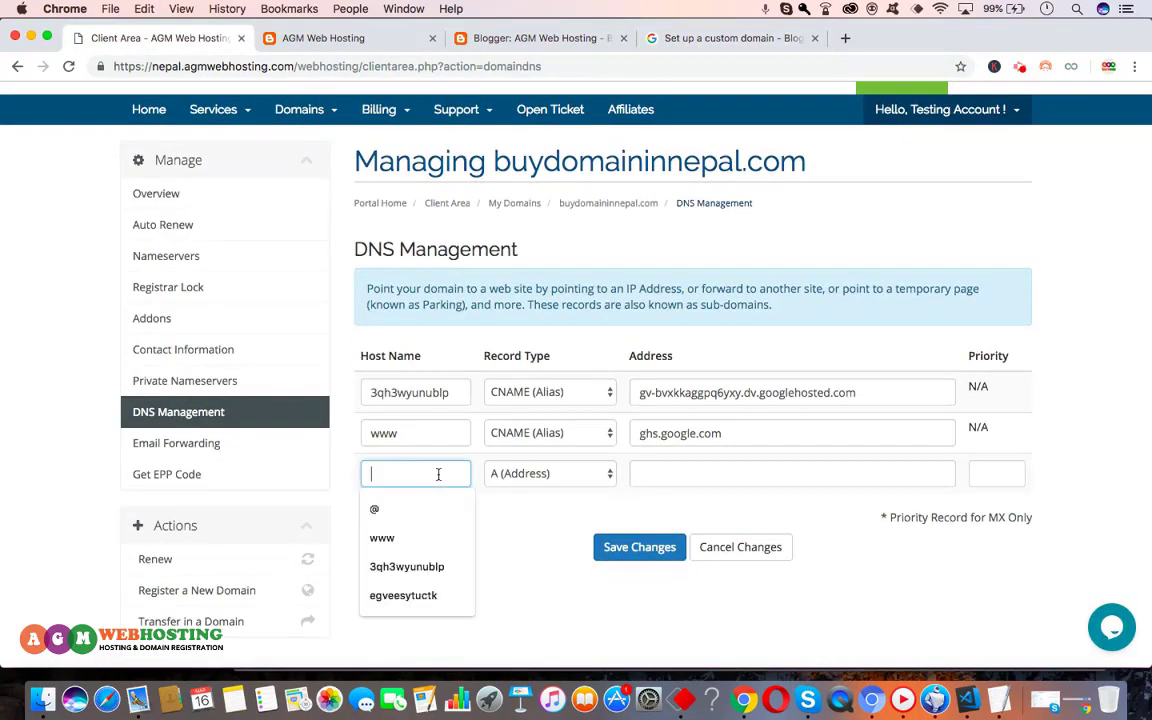
{"action": "type", "text": "@"}
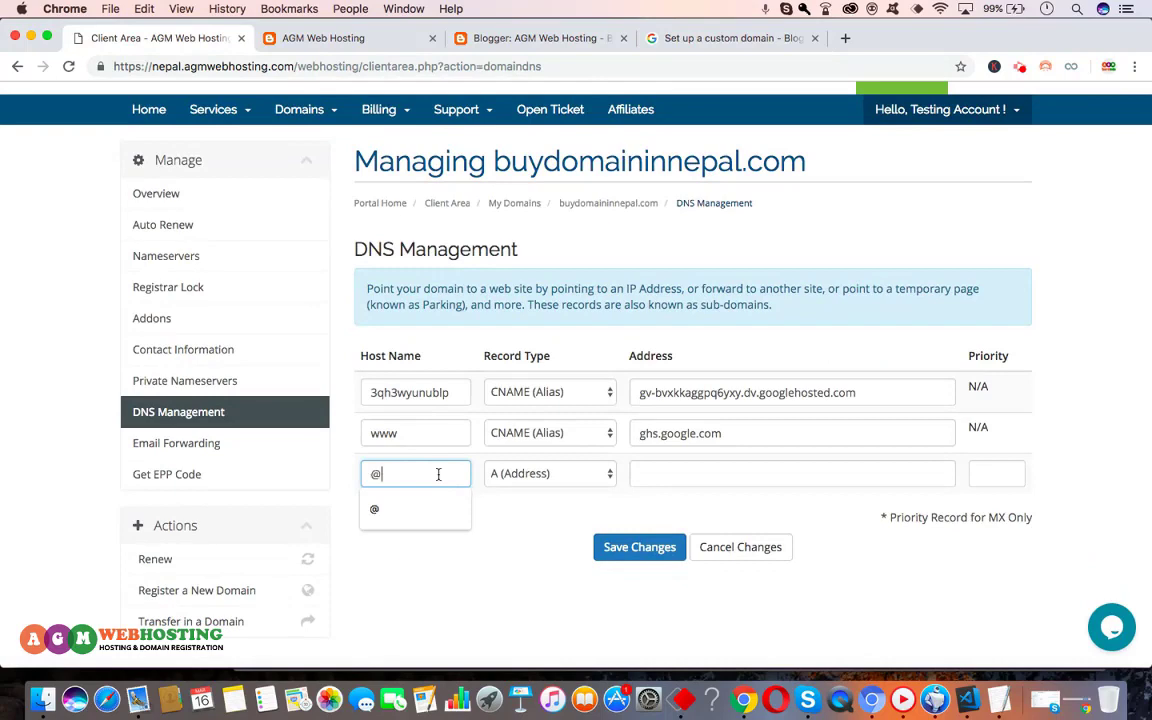
{"action": "left_click", "coordinate": [686, 474]}
{"action": "key", "text": "super+v"}
{"action": "left_click", "coordinate": [640, 547]}
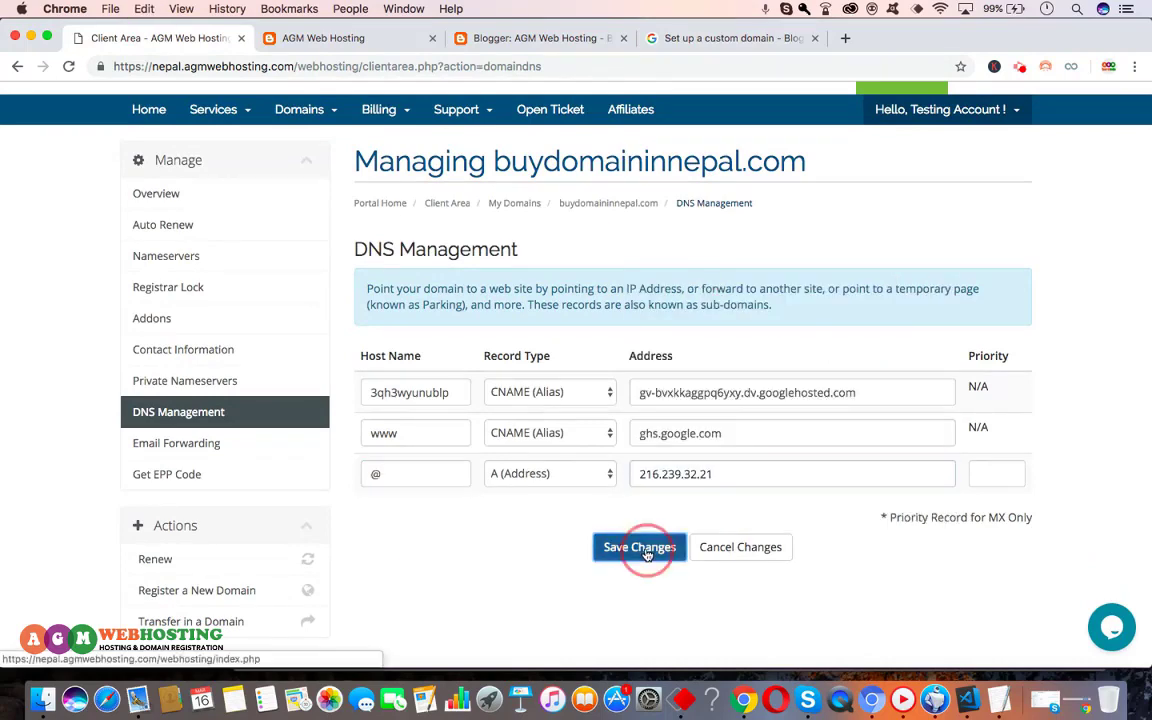
- Return to the Blogger Help article on custom domains and copy the second Google IP, 216.239.34.21
{"action": "left_click", "coordinate": [534, 43]}
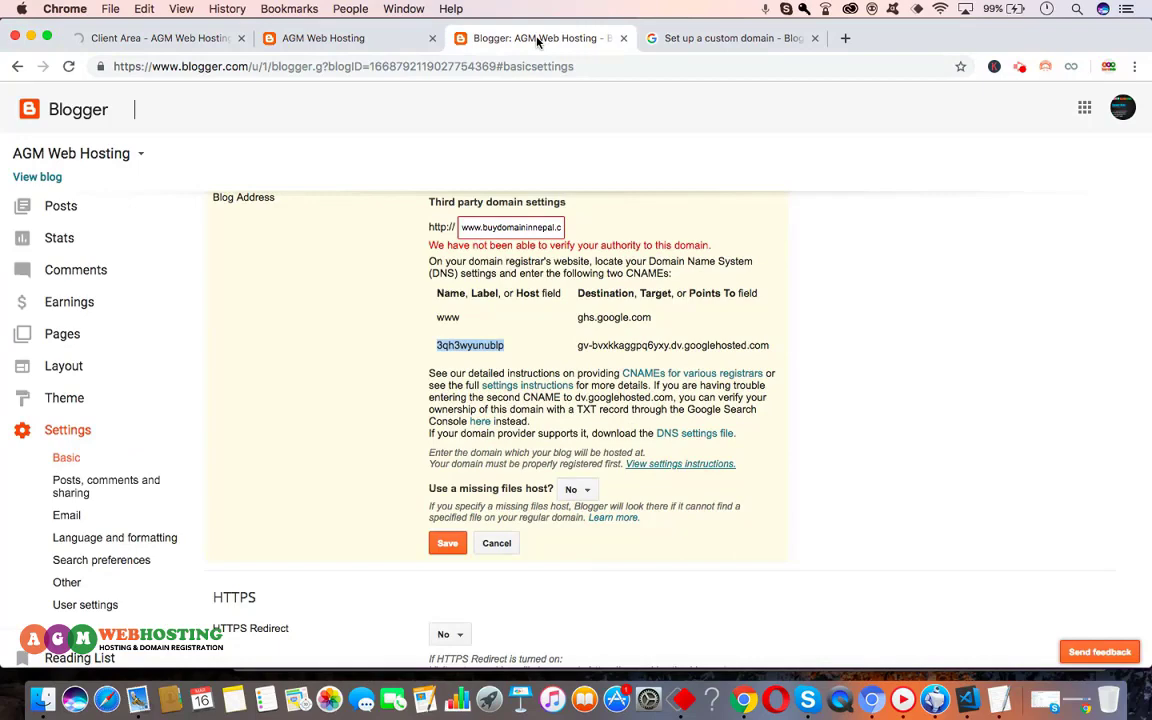
{"action": "left_click", "coordinate": [680, 38]}
{"action": "double_click", "coordinate": [184, 280]}
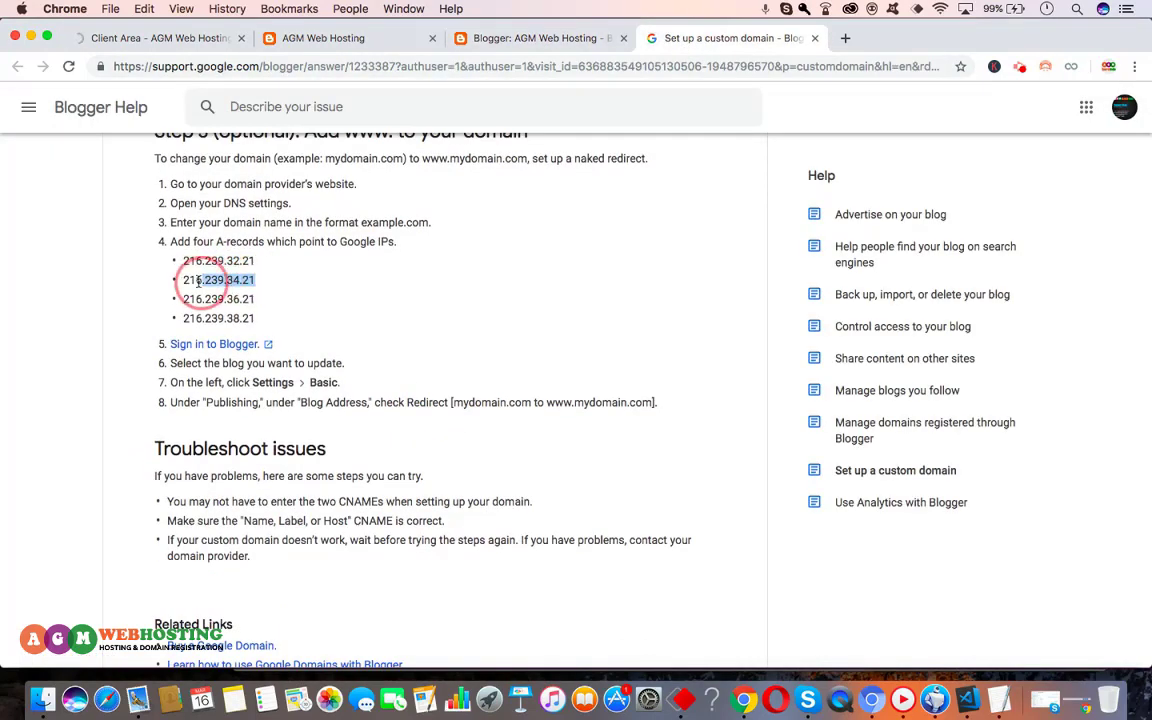
{"action": "key", "text": "super+c"}
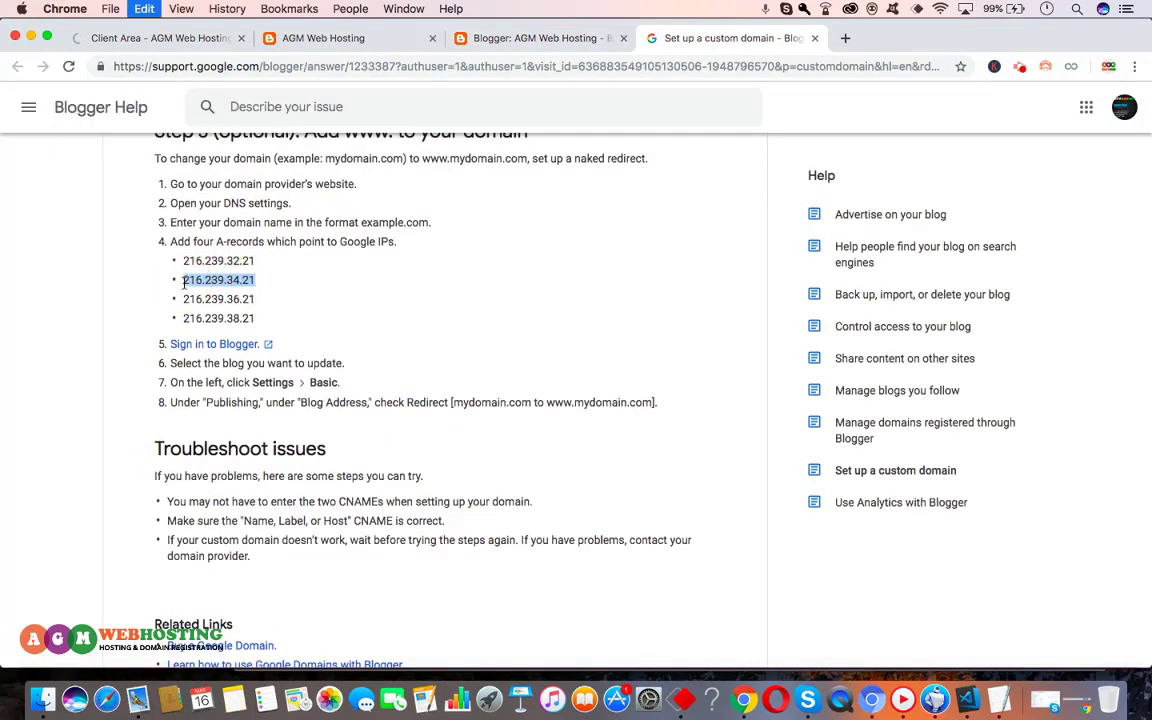
- Add a second A (Address) record for host @ pointing to 216.239.34.21 in AGM's DNS management and save the changes
{"action": "left_click", "coordinate": [189, 45]}
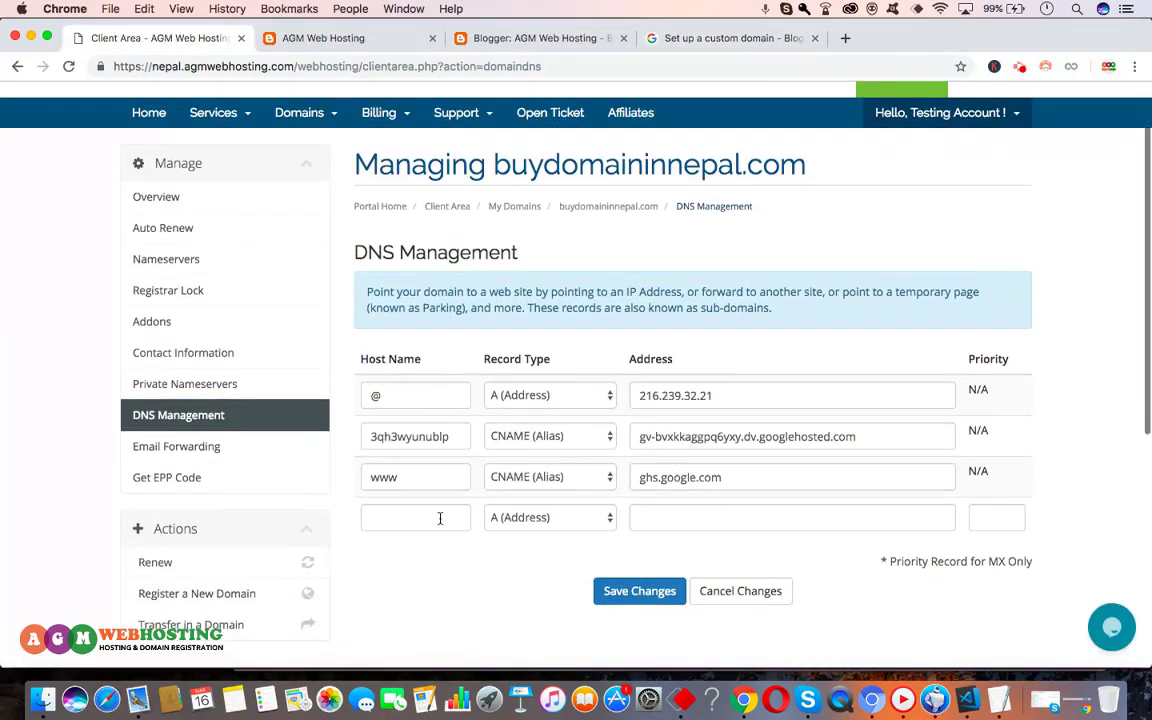
{"action": "left_click", "coordinate": [431, 517]}
{"action": "type", "text": "@"}
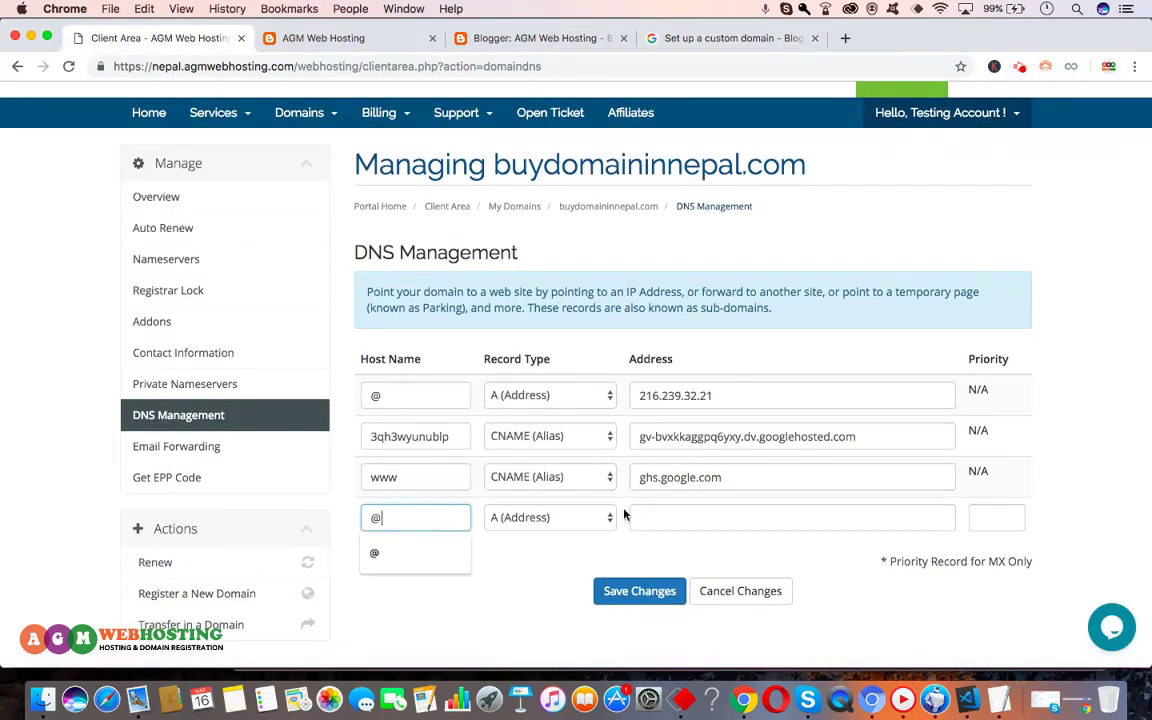
{"action": "left_click", "coordinate": [640, 510]}
{"action": "left_click", "coordinate": [673, 425]}
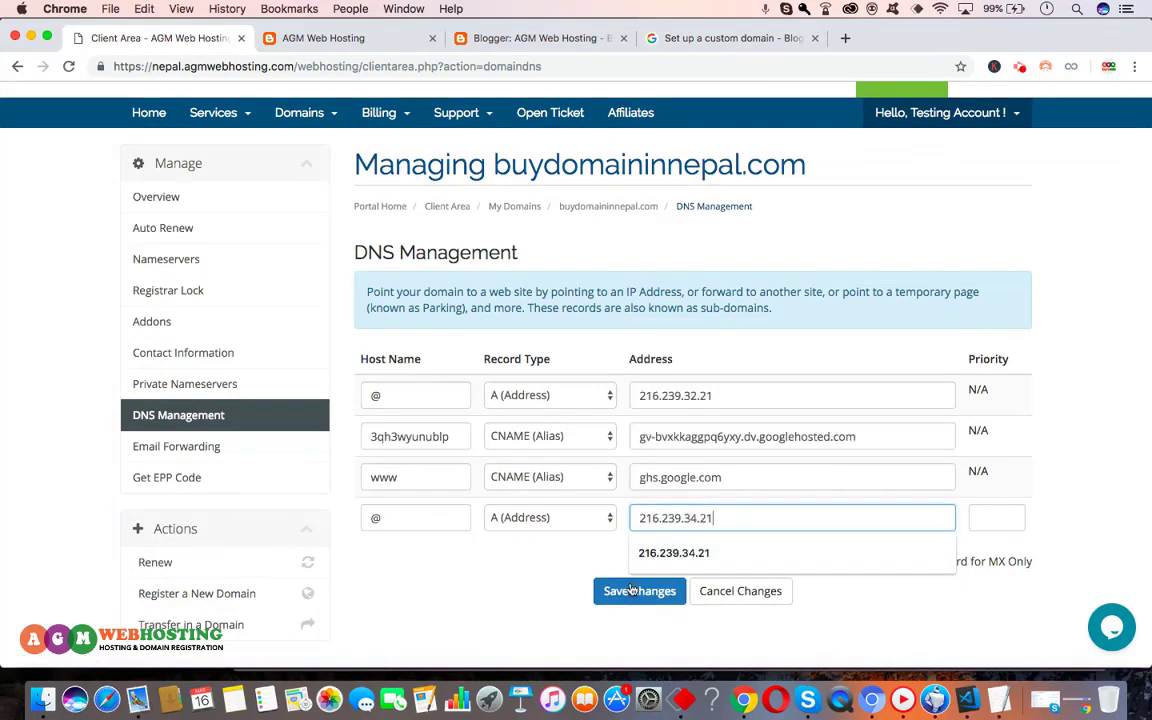
{"action": "left_click", "coordinate": [636, 596]}
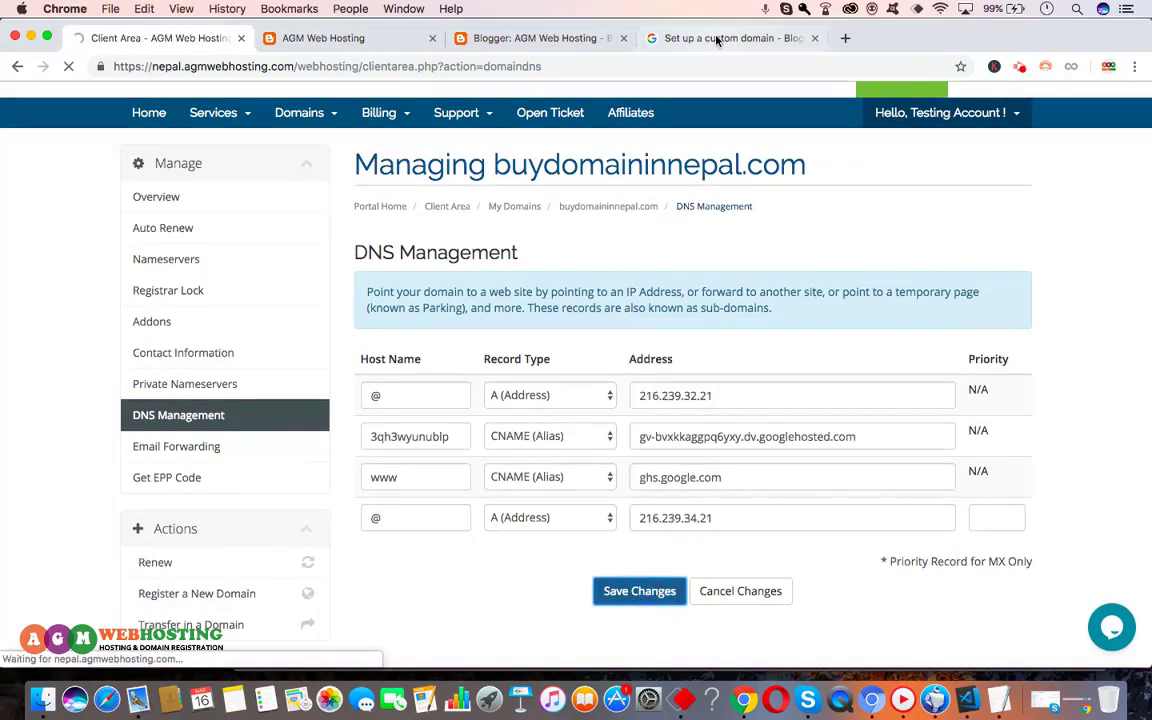
- Copy the third Google IP, 216.239.36.21, from the Blogger Help article's A-record list
{"action": "left_click", "coordinate": [730, 38]}
{"action": "scroll", "coordinate": [494, 337], "scroll_direction": "down", "scroll_amount": 2}
{"action": "left_click_drag", "start_coordinate": [265, 259], "coordinate": [184, 260]}
{"action": "key", "text": "super+c"}
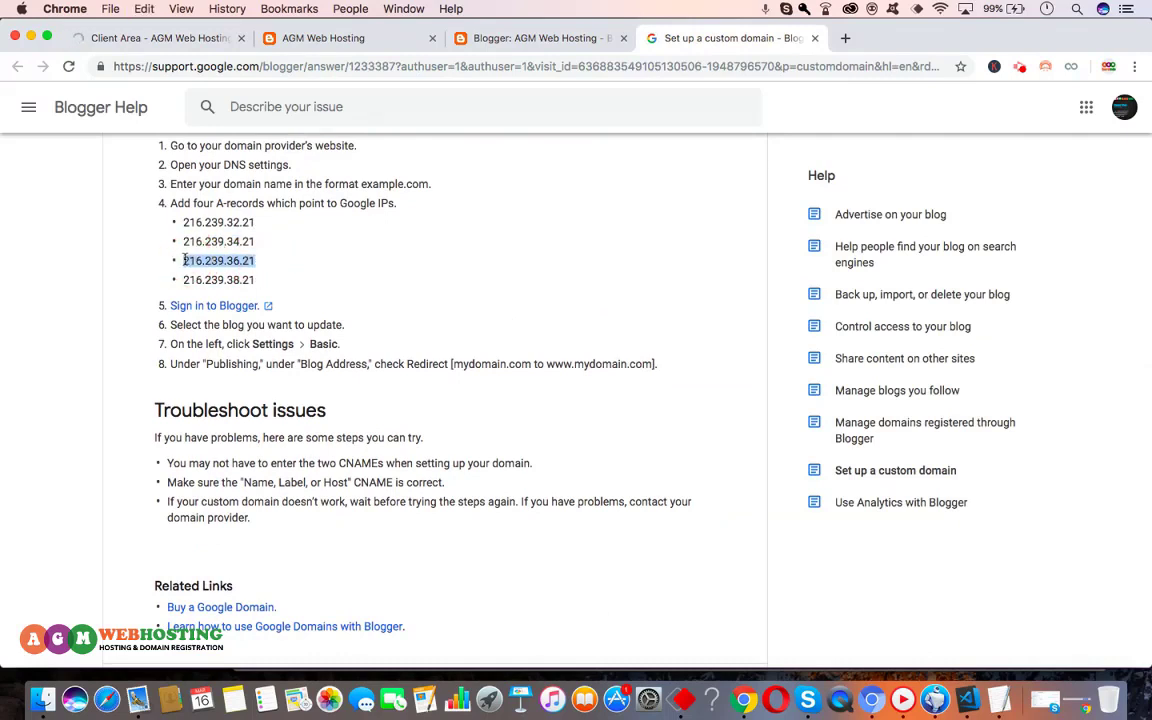
- Add a third A (Address) record for host @ pointing to 216.239.36.21 in AGM's DNS management and save the changes
{"action": "left_click", "coordinate": [167, 39]}
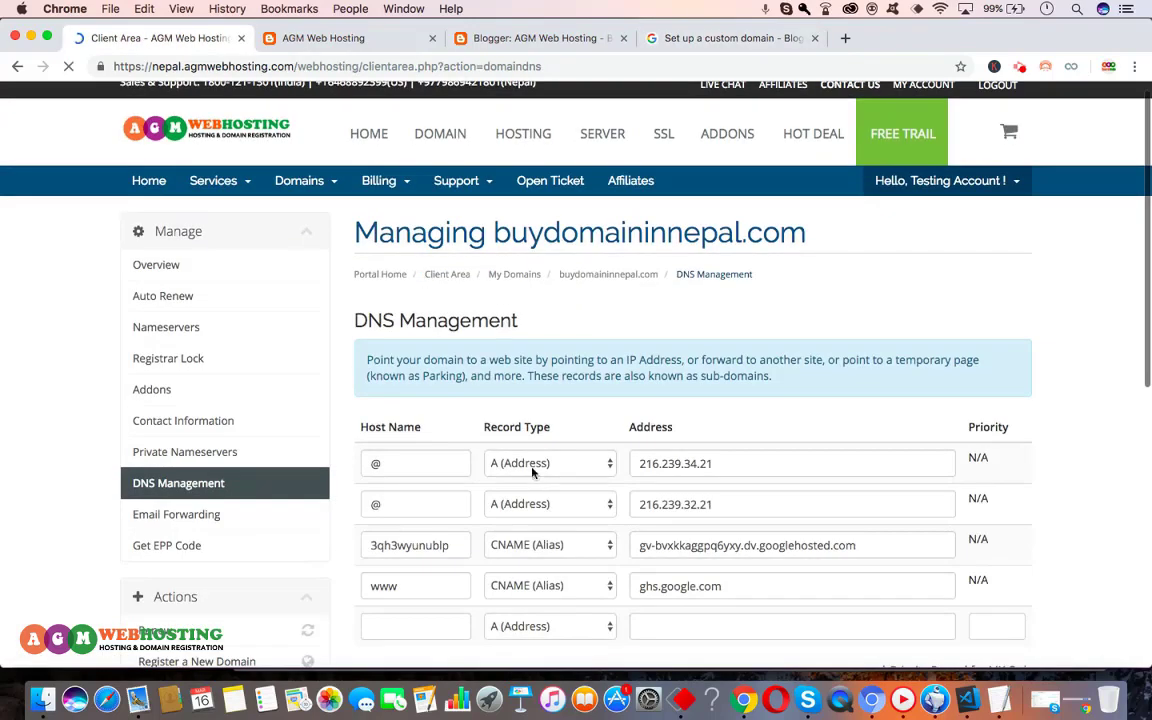
{"action": "scroll", "coordinate": [532, 472], "scroll_direction": "down", "scroll_amount": 2}
{"action": "left_click", "coordinate": [442, 511]}
{"action": "type", "text": "W"}
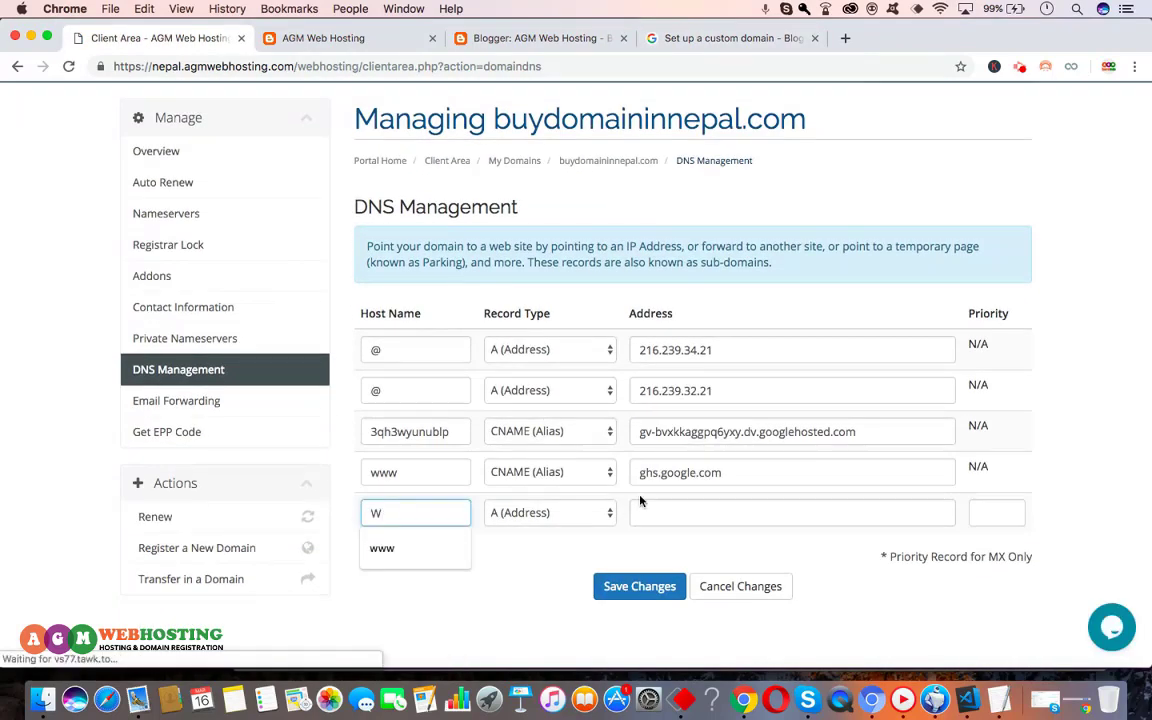
{"action": "key", "text": "BackSpace"}
{"action": "type", "text": "@"}
{"action": "left_click", "coordinate": [746, 504]}
{"action": "key", "text": "super+v"}
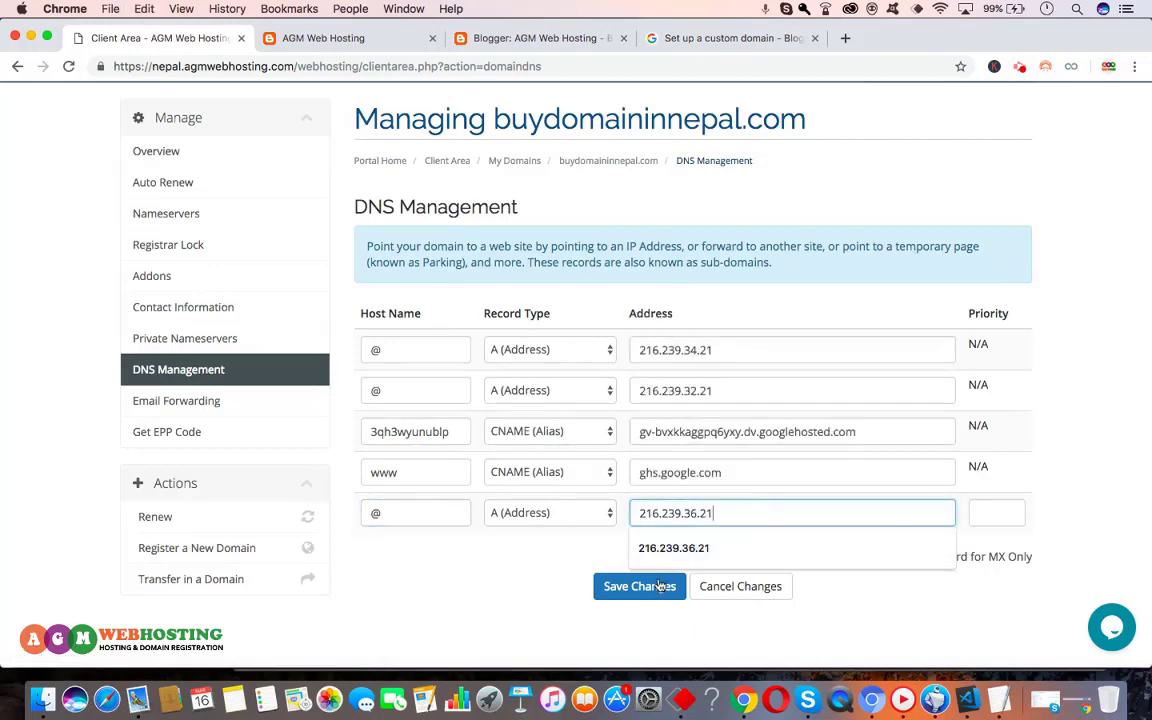
{"action": "left_click", "coordinate": [659, 586]}
- Copy the fourth Google IP, 216.239.38.21, from the Blogger Help article's A-record list
{"action": "left_click", "coordinate": [571, 40]}
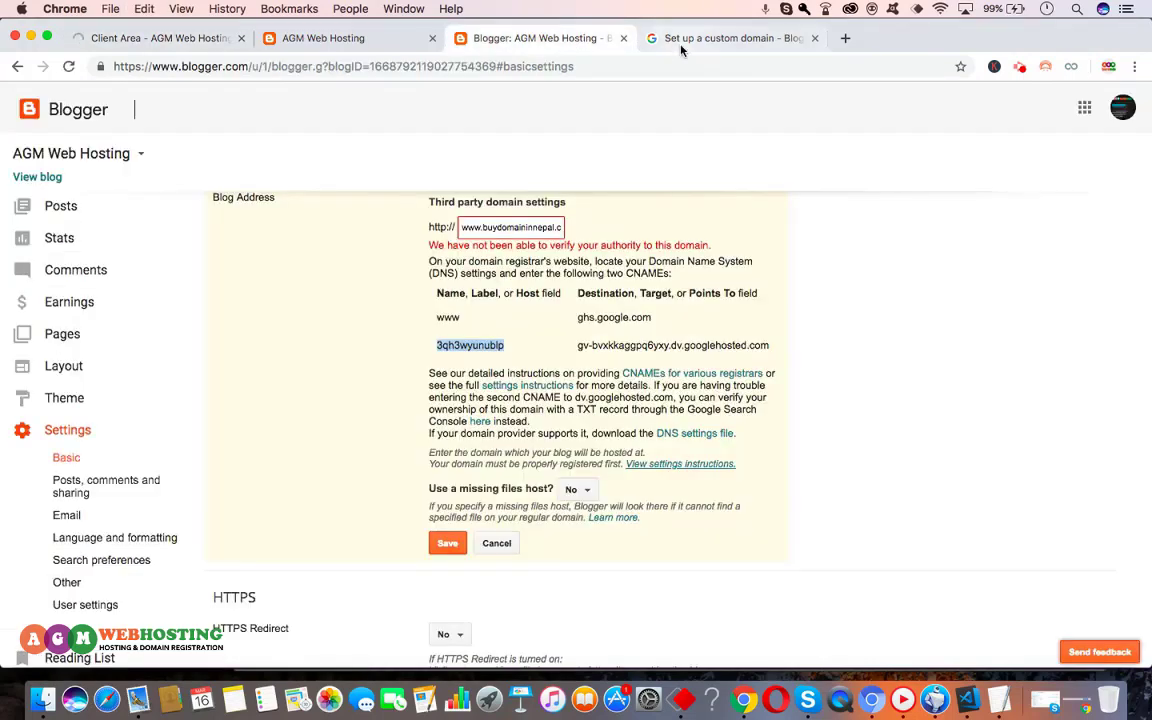
{"action": "left_click", "coordinate": [699, 39]}
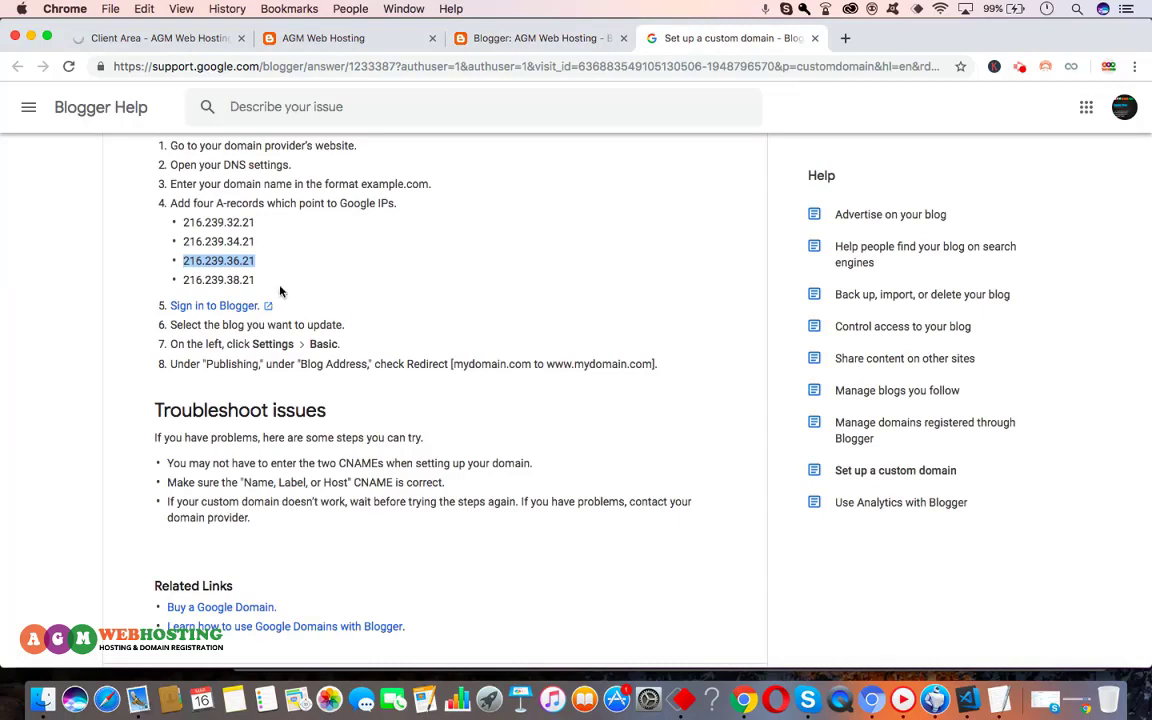
{"action": "left_click_drag", "start_coordinate": [258, 281], "coordinate": [172, 283]}
{"action": "key", "text": "super+c"}
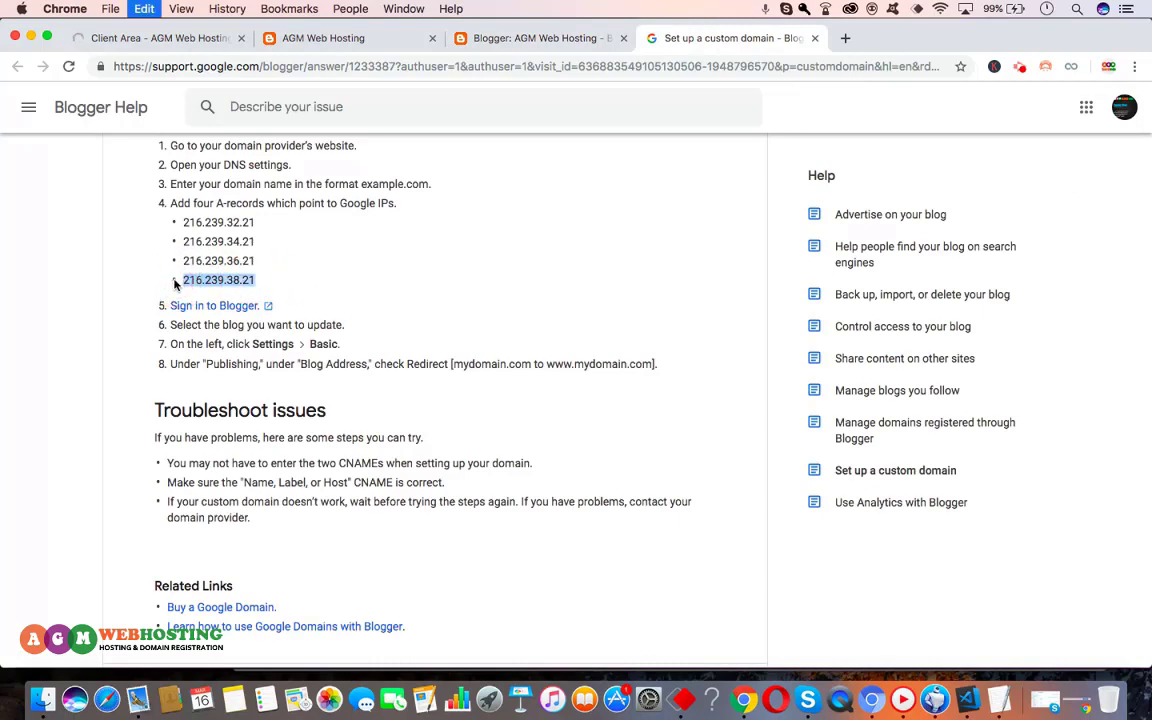
- Add a fourth A (Address) record for host @ pointing to 216.239.38.21 in AGM's DNS management and save the changes
{"action": "left_click", "coordinate": [173, 40]}
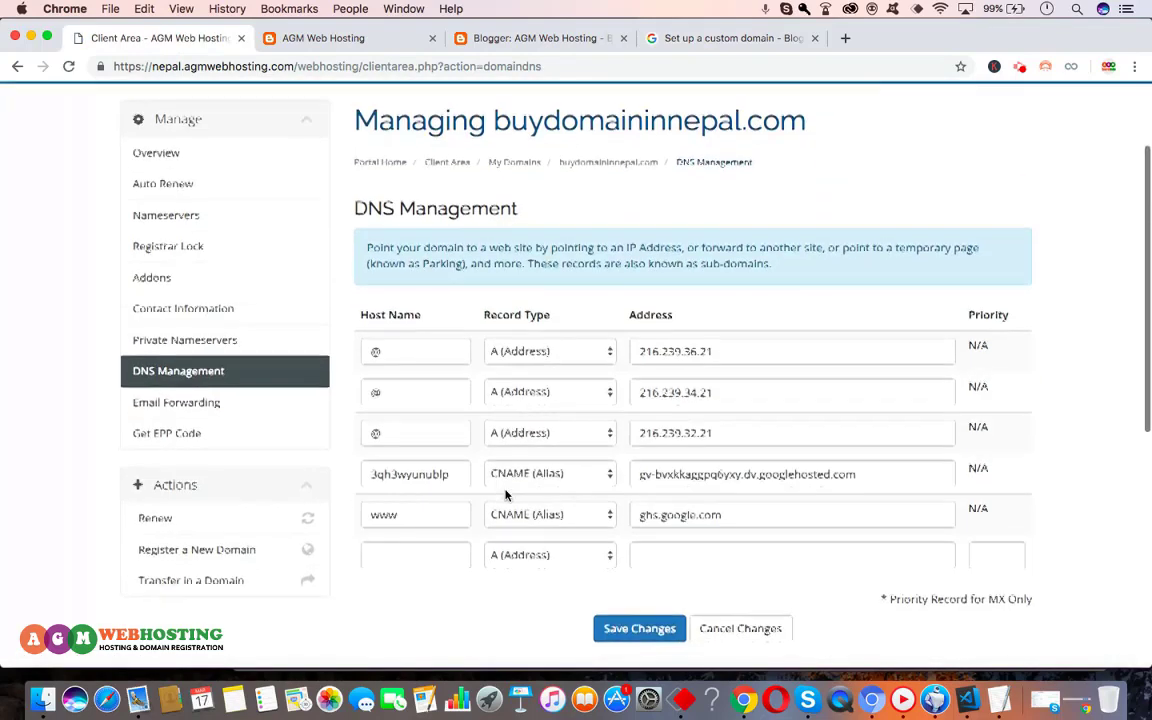
{"action": "scroll", "coordinate": [506, 494], "scroll_direction": "down", "scroll_amount": 1}
{"action": "left_click", "coordinate": [437, 532]}
{"action": "type", "text": "@"}
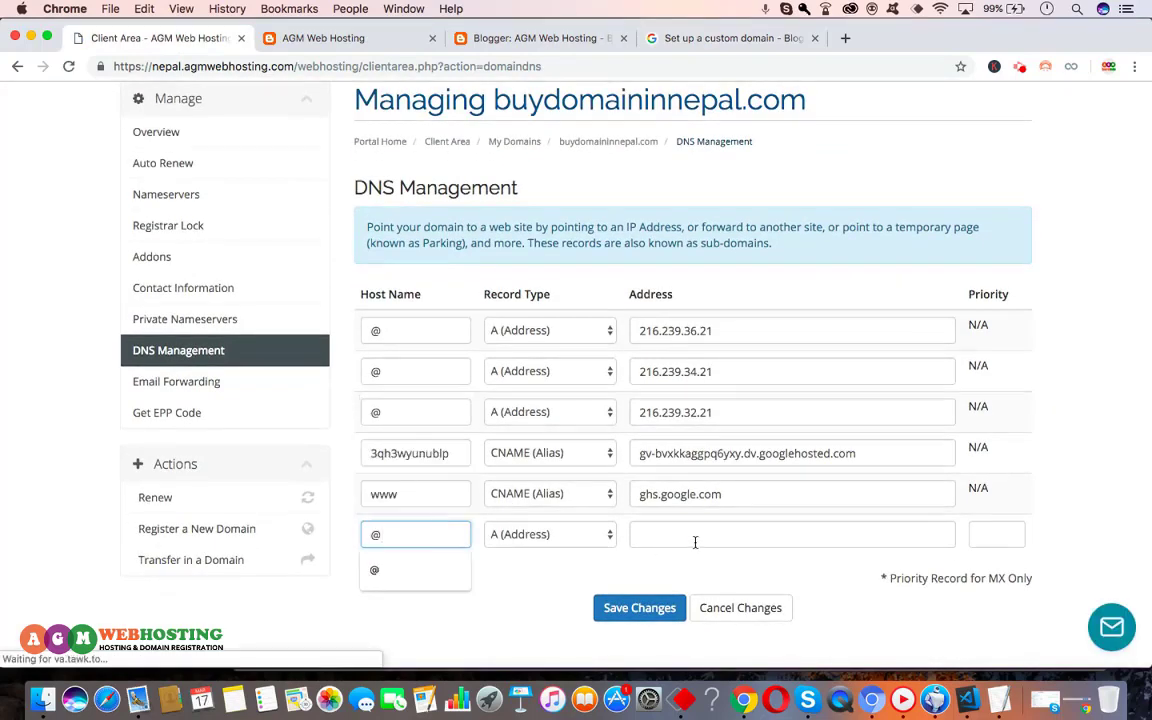
{"action": "left_click", "coordinate": [696, 536]}
{"action": "key", "text": "super+v"}
{"action": "left_click", "coordinate": [641, 609]}
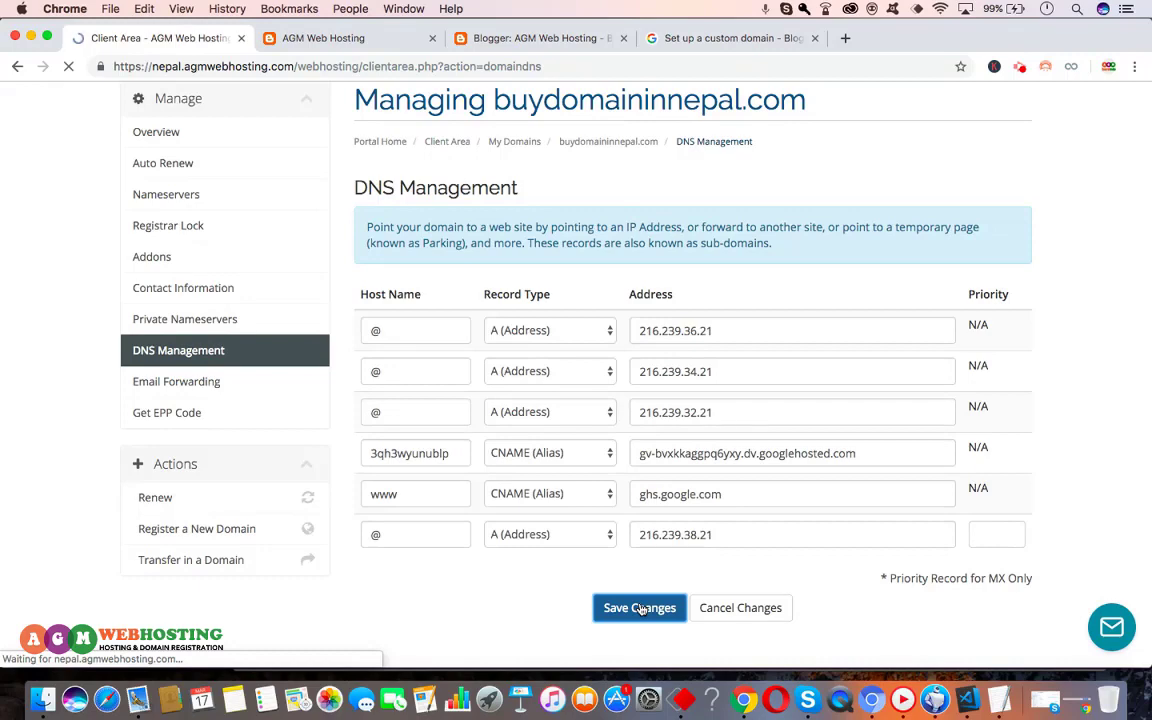
- Review the saved A and CNAME records for buydomaininnepal.com
{"action": "scroll", "coordinate": [657, 465], "scroll_direction": "down", "scroll_amount": 1}
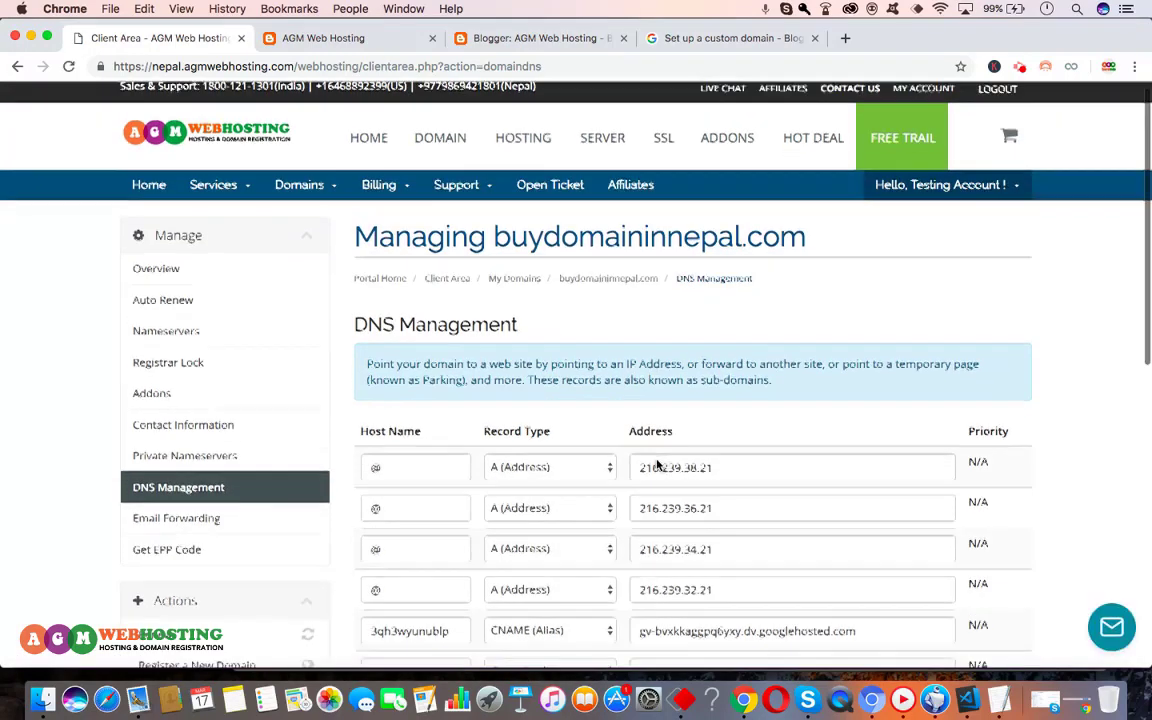
{"action": "scroll", "coordinate": [657, 465], "scroll_direction": "down", "scroll_amount": 3}
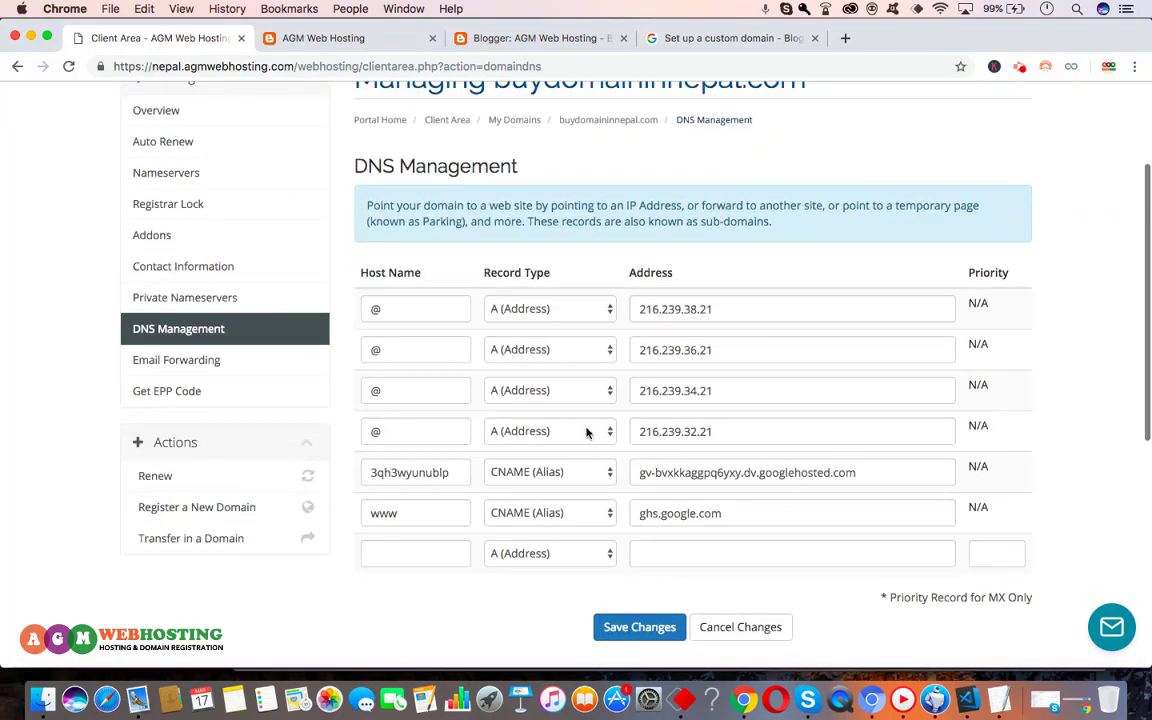
{"action": "triple_click", "coordinate": [636, 308]}
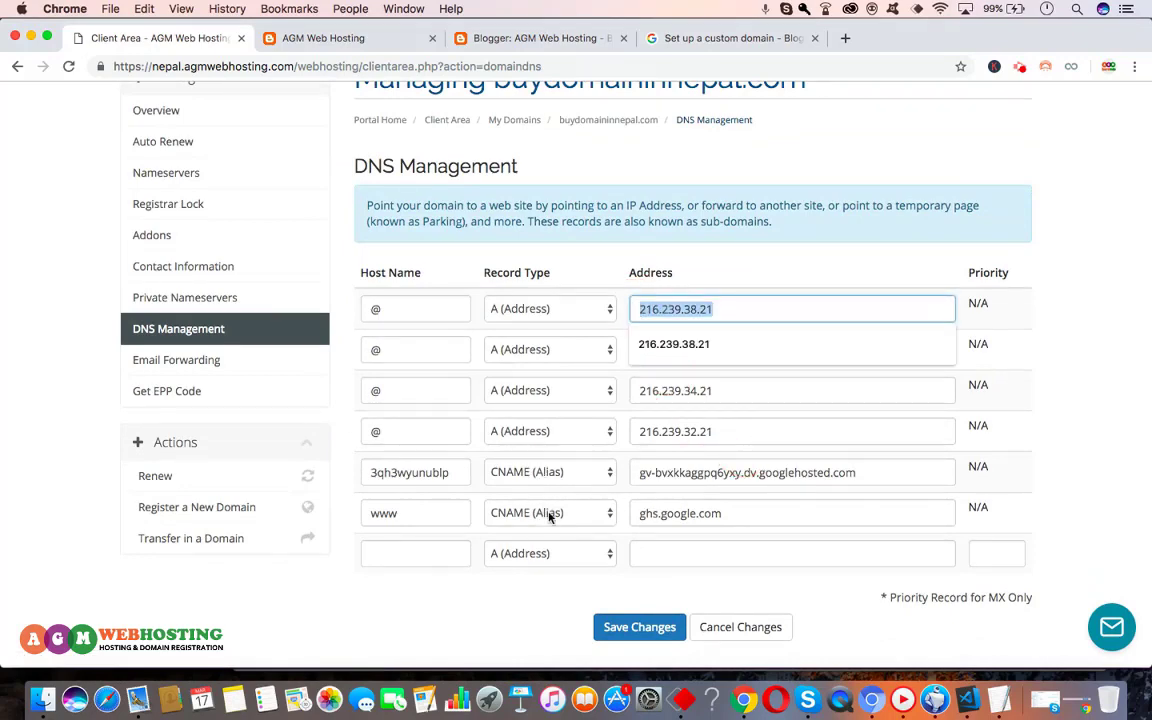
{"action": "scroll", "coordinate": [548, 352], "scroll_direction": "up", "scroll_amount": 3}
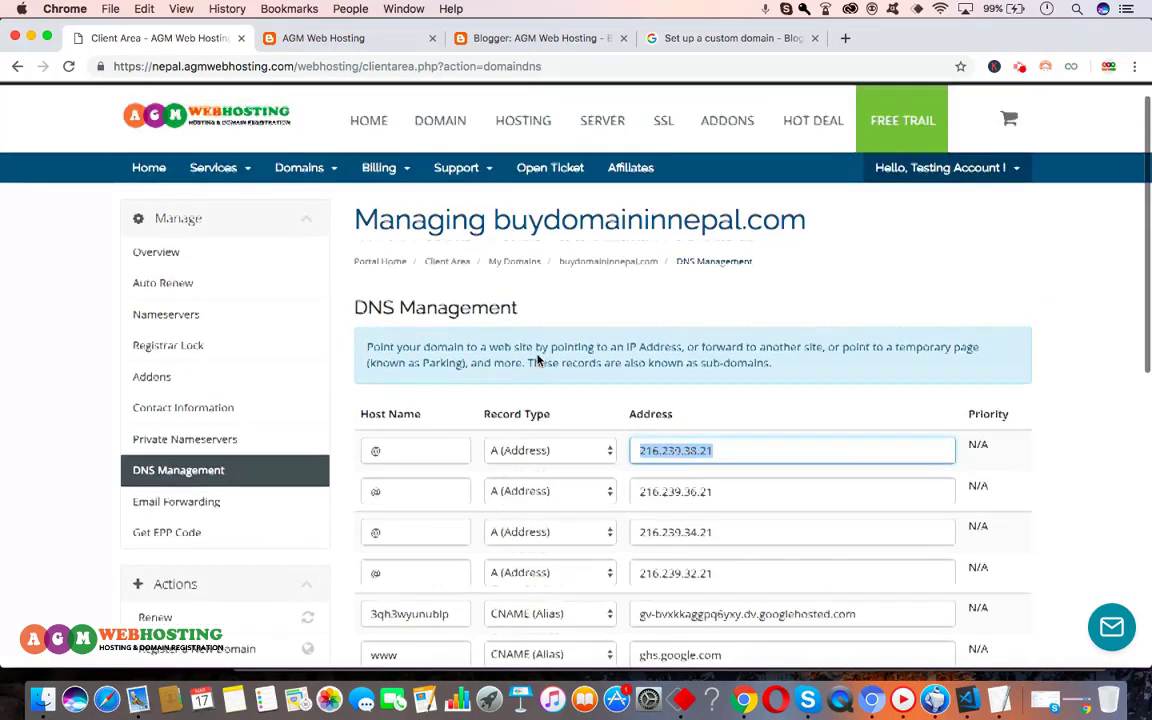
{"action": "scroll", "coordinate": [586, 362], "scroll_direction": "down", "scroll_amount": 4}
{"action": "scroll", "coordinate": [587, 300], "scroll_direction": "up", "scroll_amount": 2}
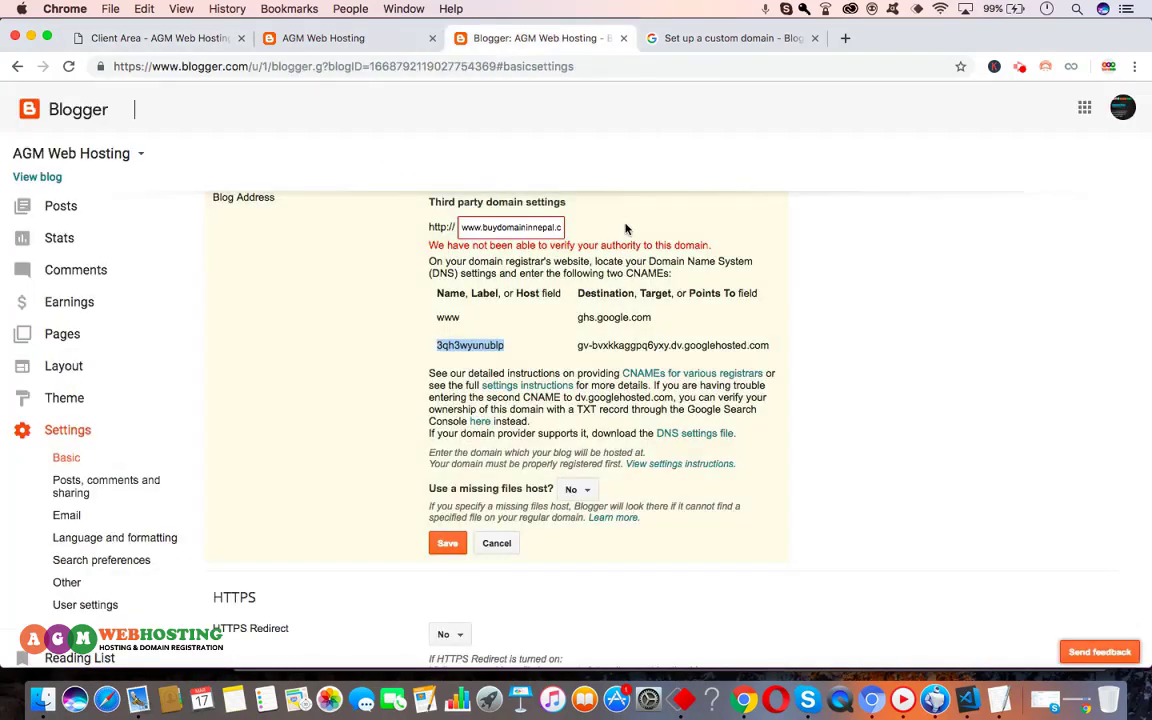
{"action": "scroll", "coordinate": [500, 400], "scroll_direction": "up", "scroll_amount": 1}
{"action": "left_click", "coordinate": [447, 593]}
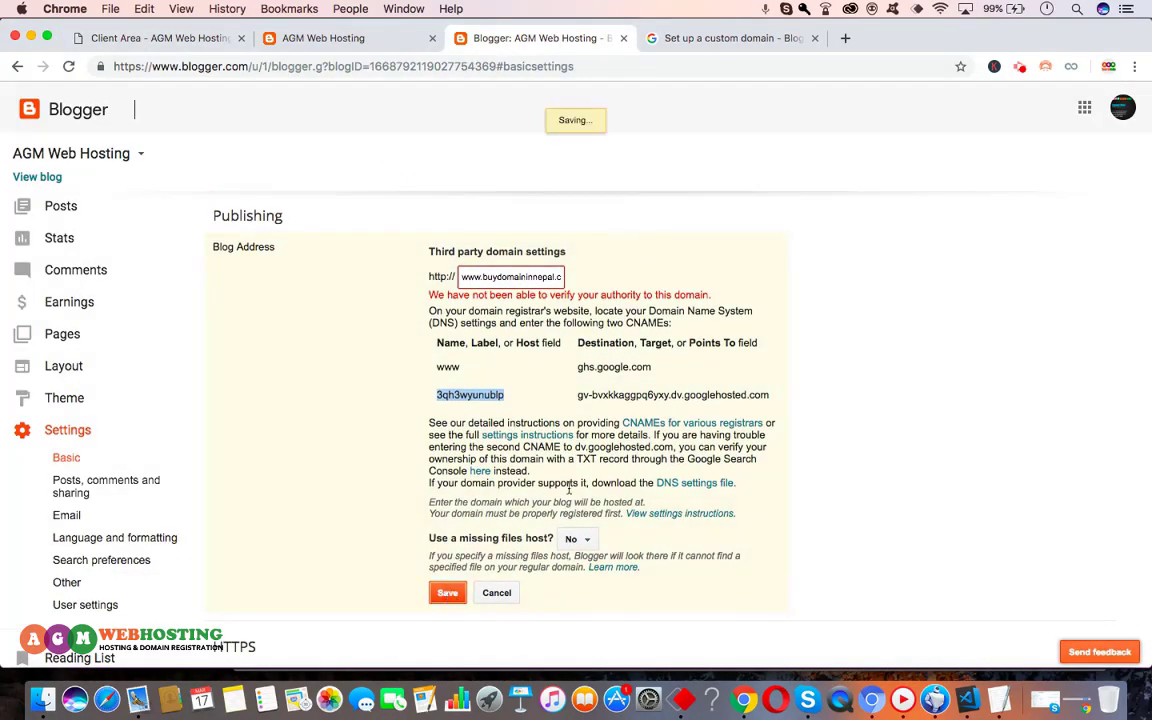
{"action": "scroll", "coordinate": [568, 481], "scroll_direction": "down", "scroll_amount": 1}
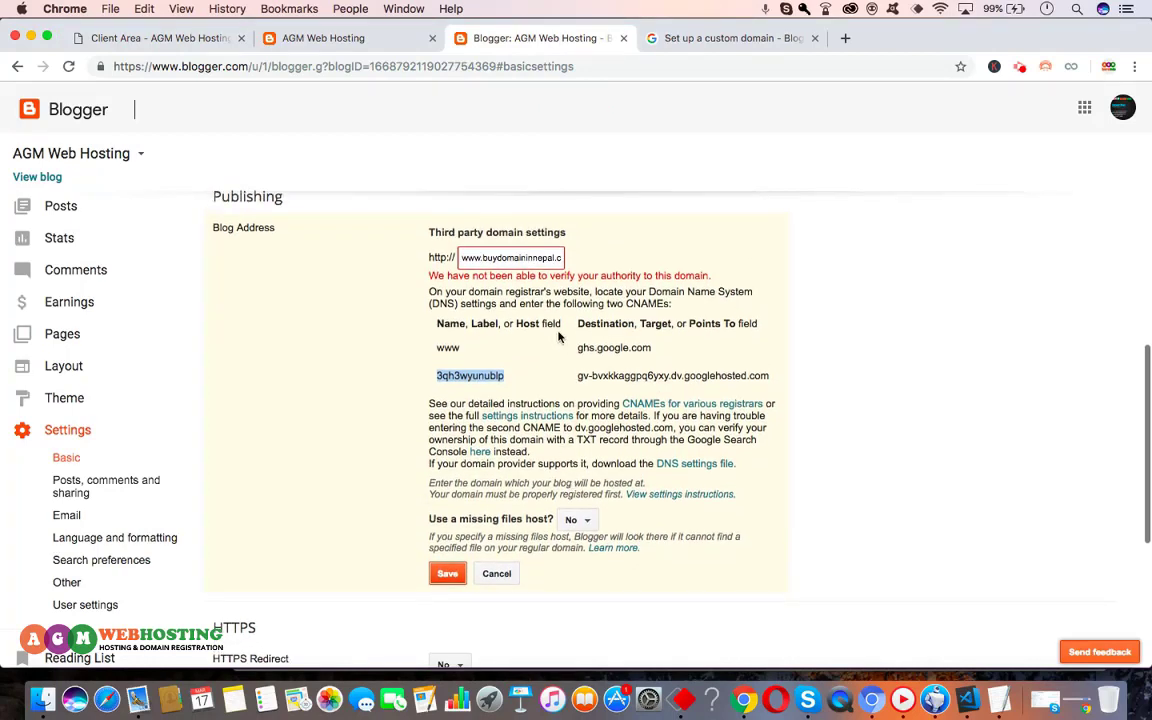
{"action": "left_click_drag", "start_coordinate": [490, 275], "coordinate": [620, 291]}
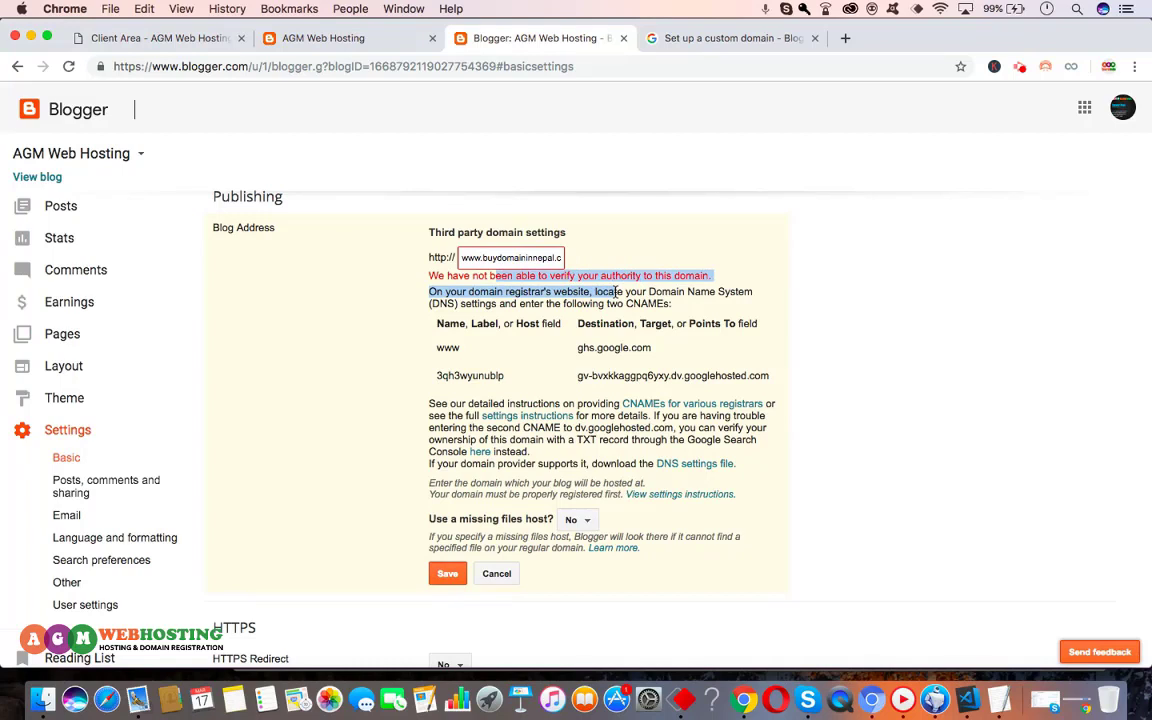
{"action": "left_click_drag", "start_coordinate": [620, 291], "coordinate": [623, 291]}
{"action": "left_click", "coordinate": [147, 37]}
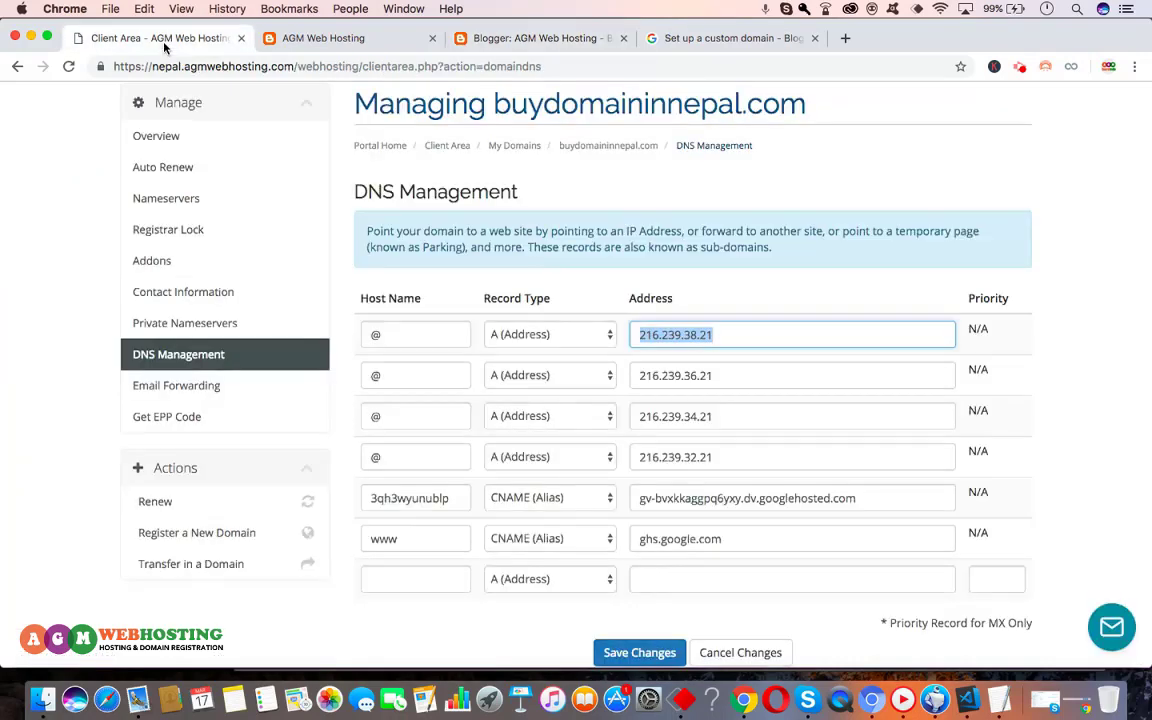